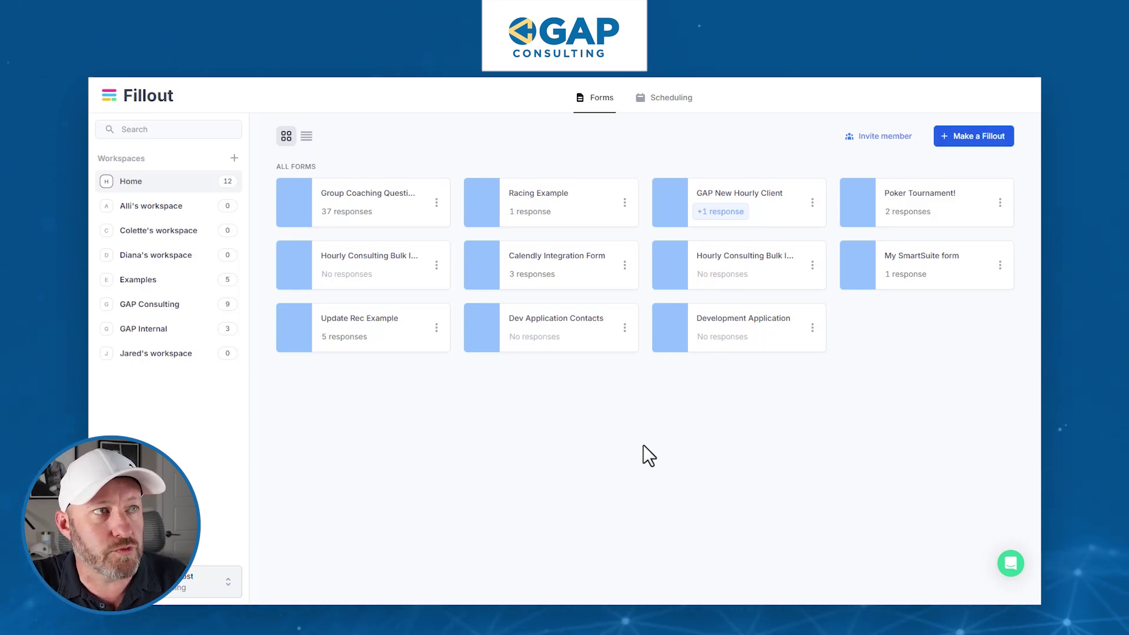
Open the scheduling forms overview and compare its column and grid layouts, ending on the grid view.
left_click(662, 108)
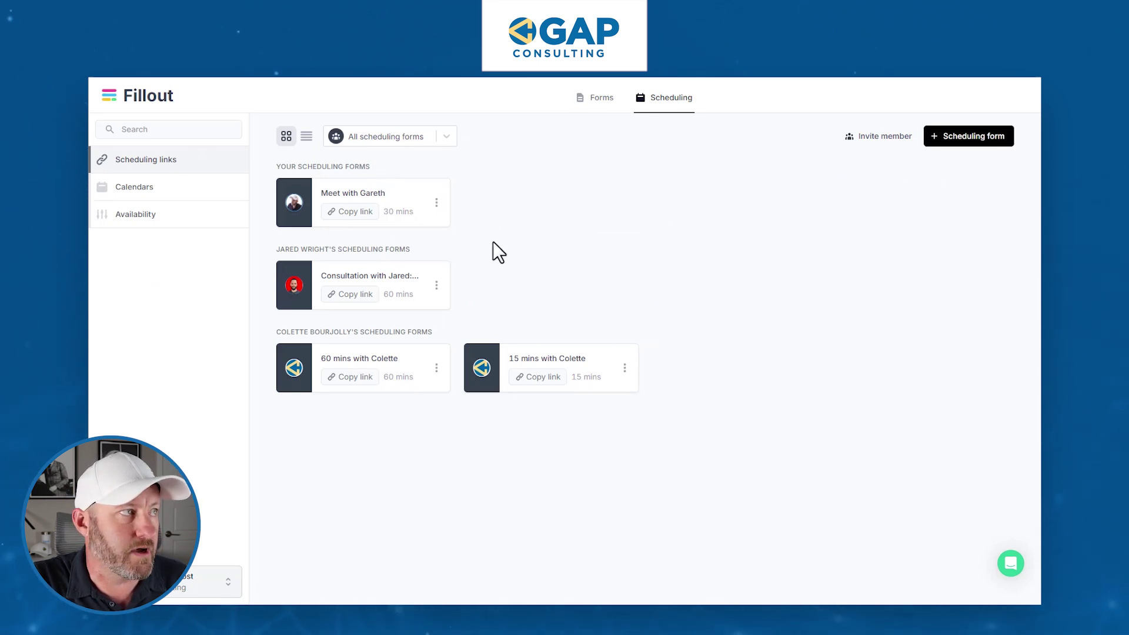
left_click(307, 136)
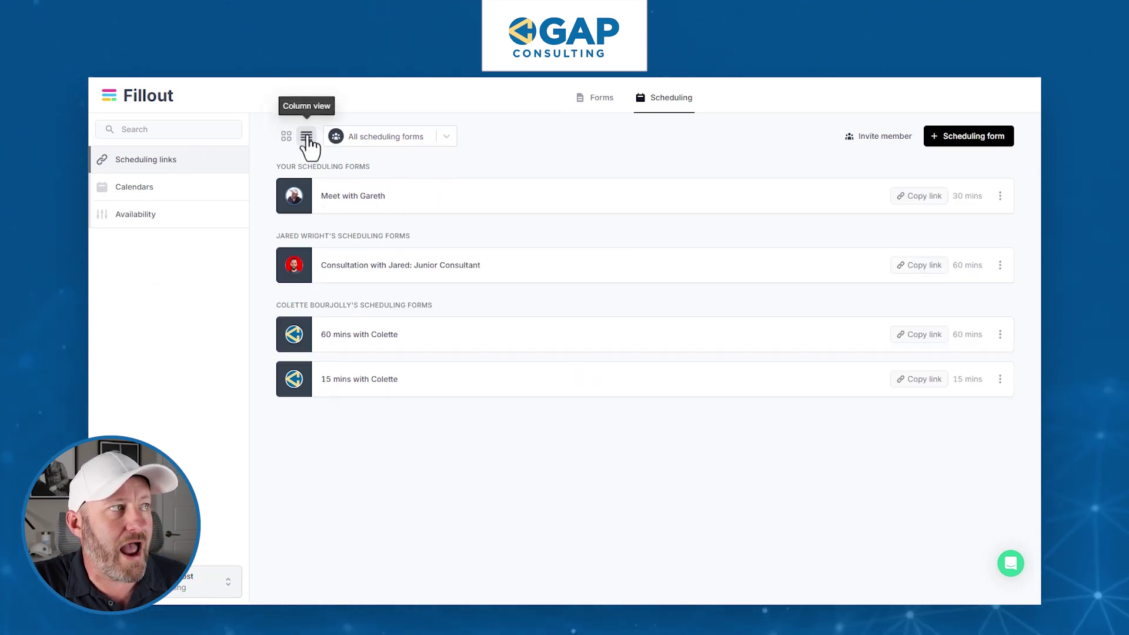
left_click(286, 136)
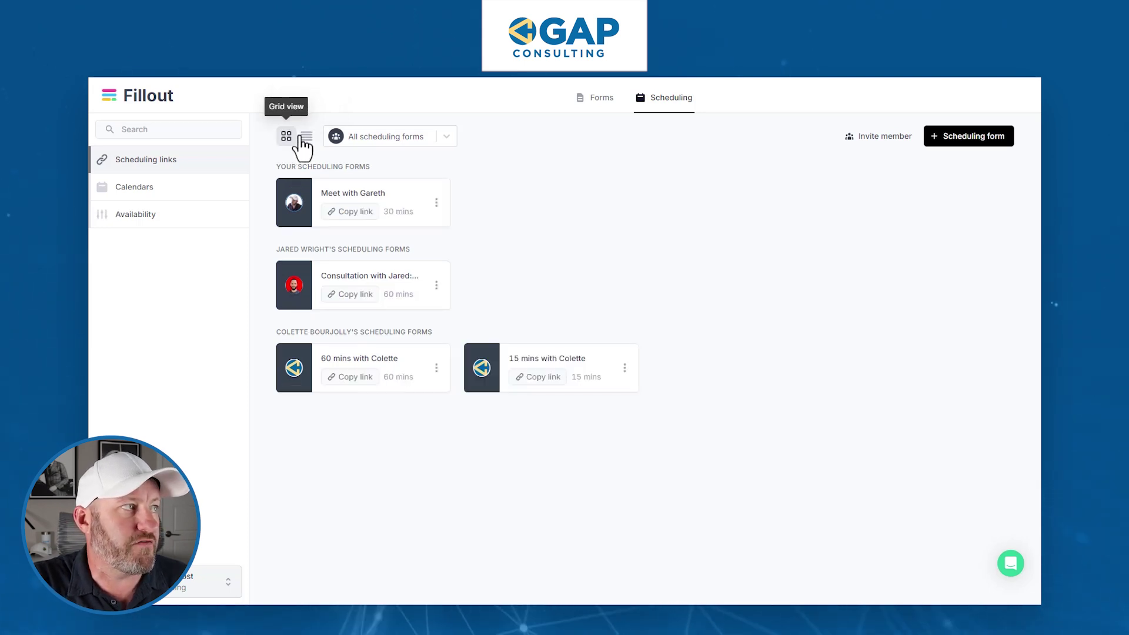
left_click(306, 137)
left_click(287, 136)
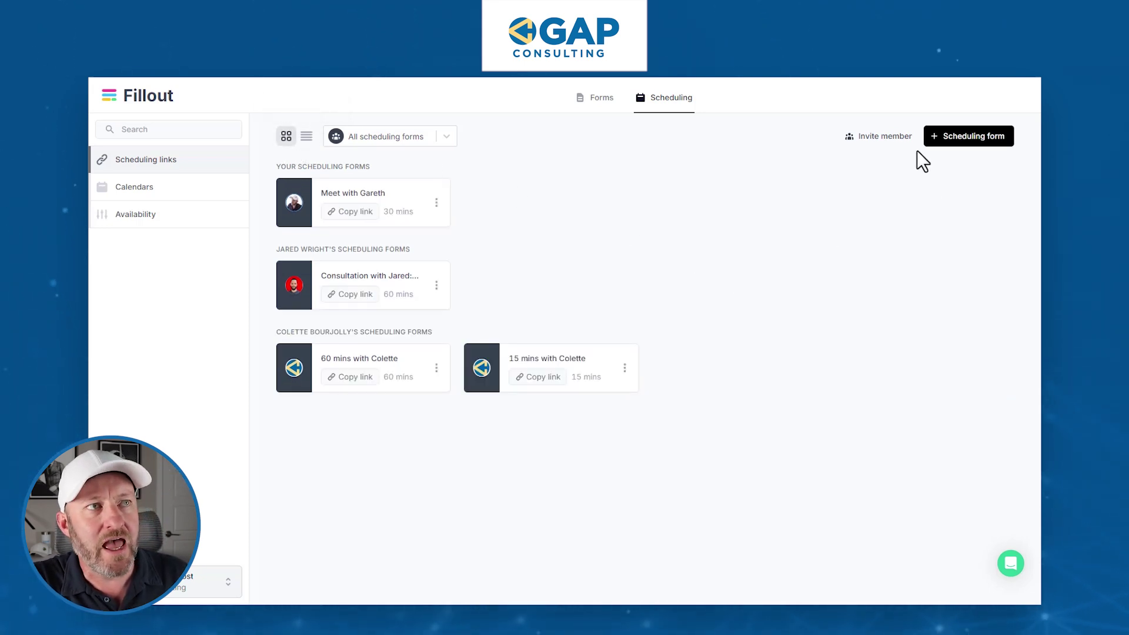
Review the existing team members' roles and calendar connections in the member invitation dialog, then close it.
left_click(885, 138)
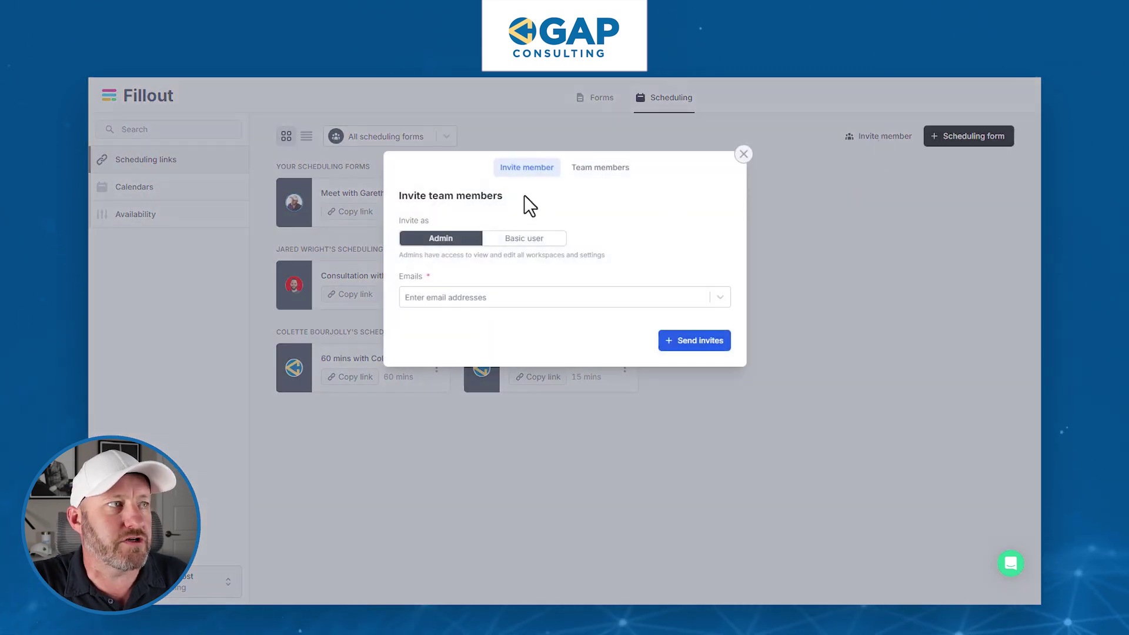
left_click(581, 174)
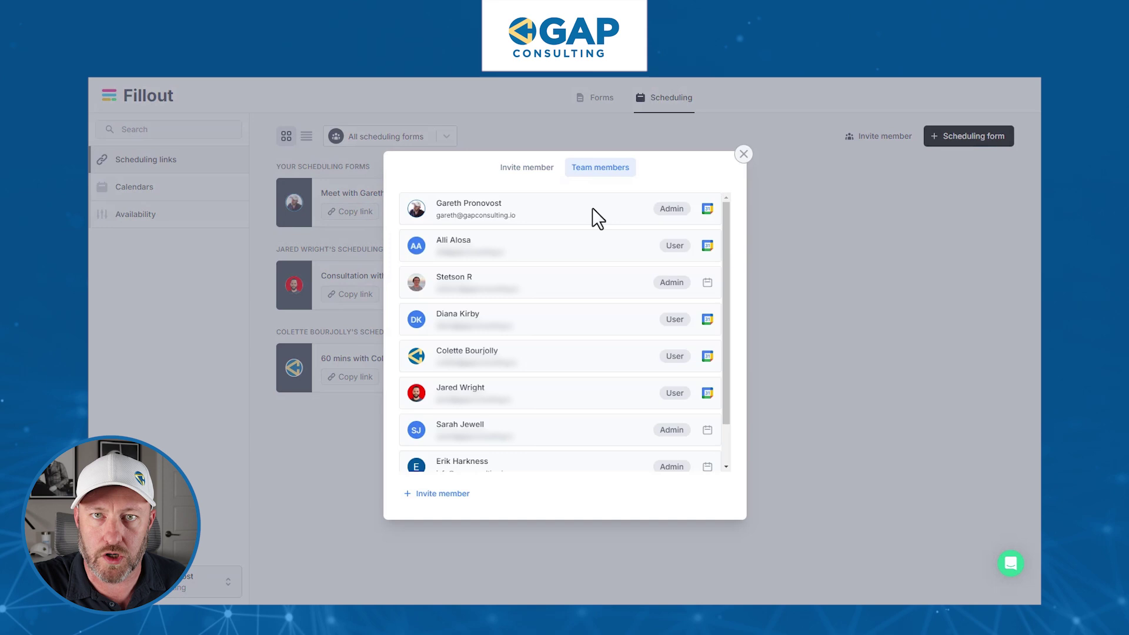
mouse_move(707, 287)
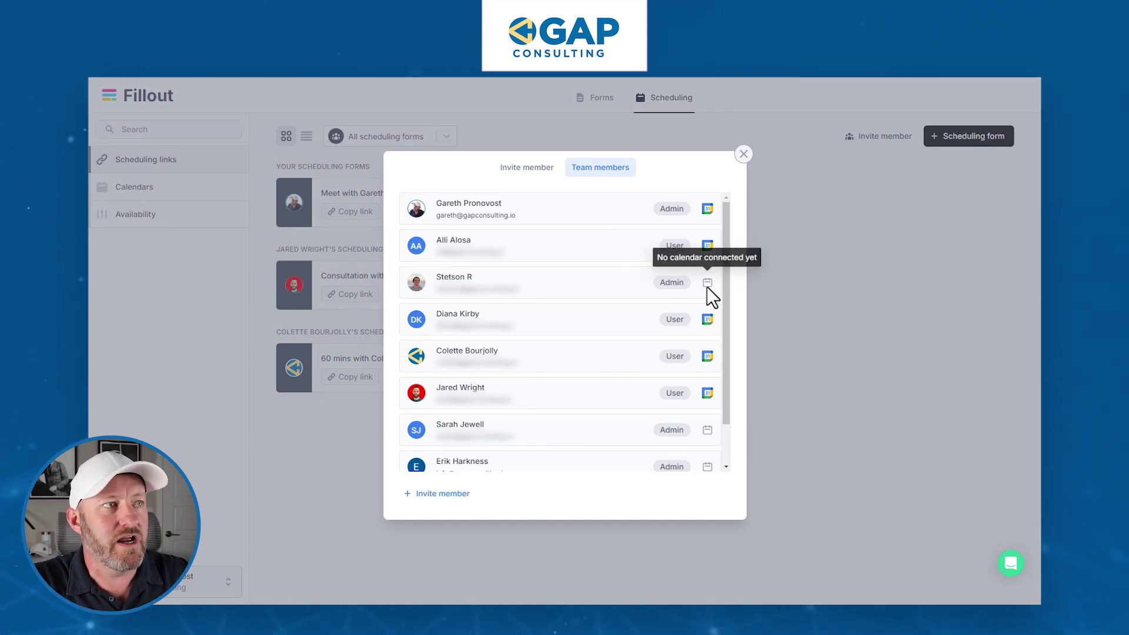
mouse_move(707, 245)
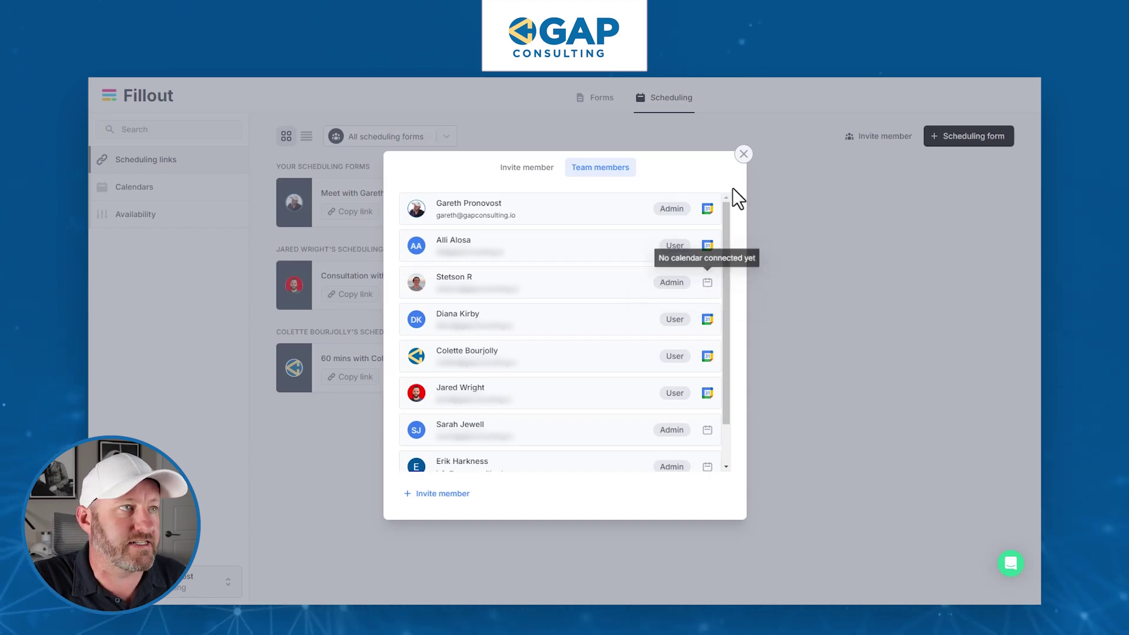
left_click(744, 154)
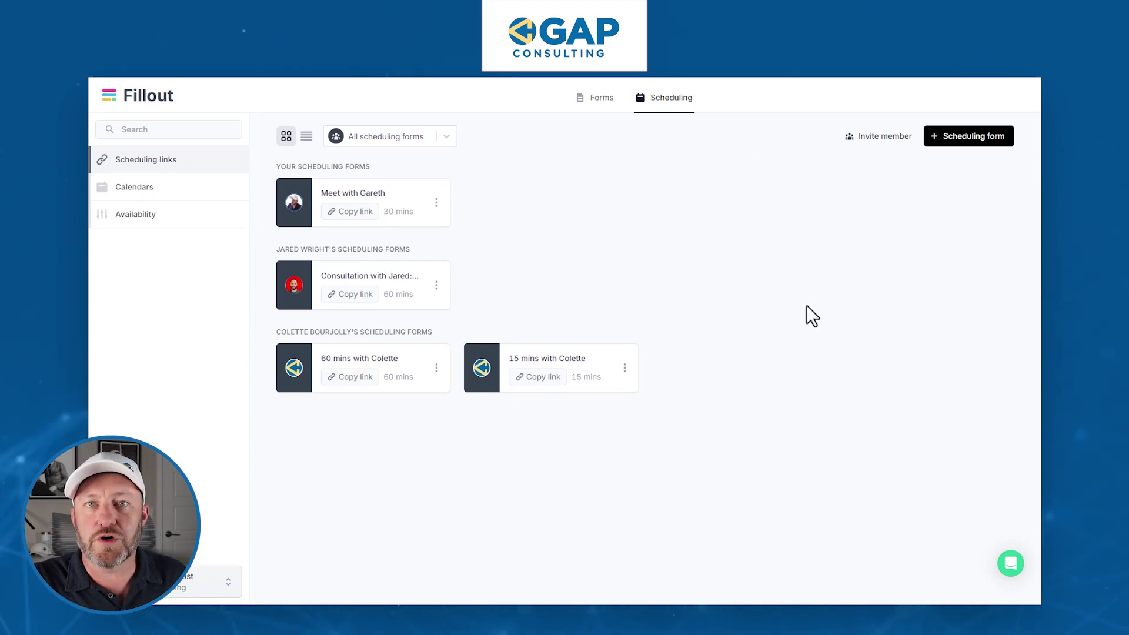
left_click(878, 140)
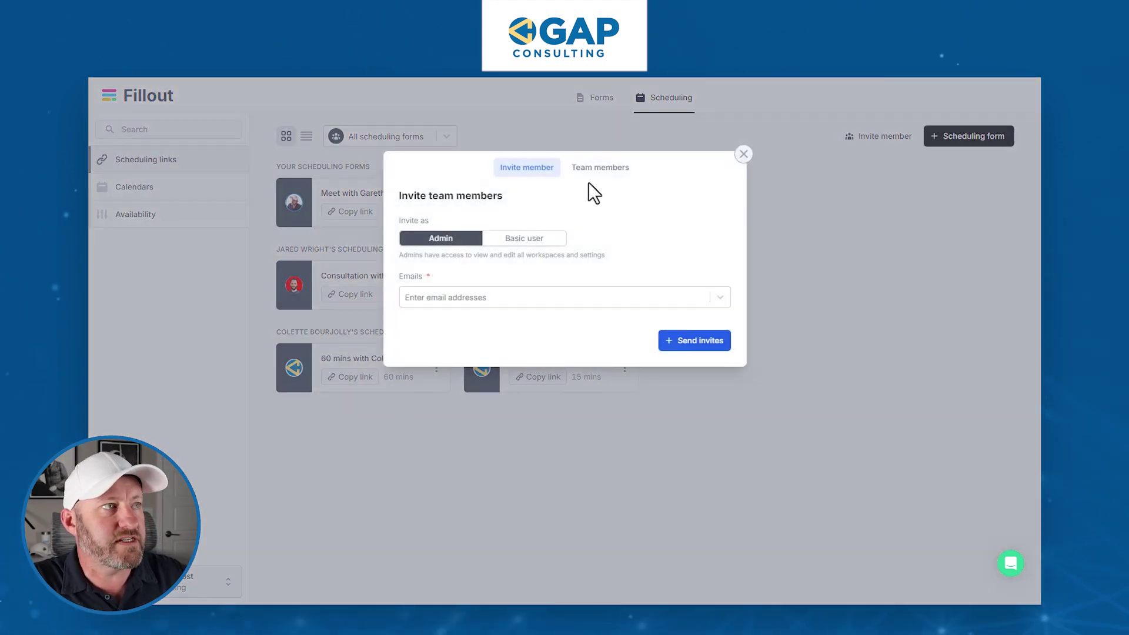
left_click(586, 168)
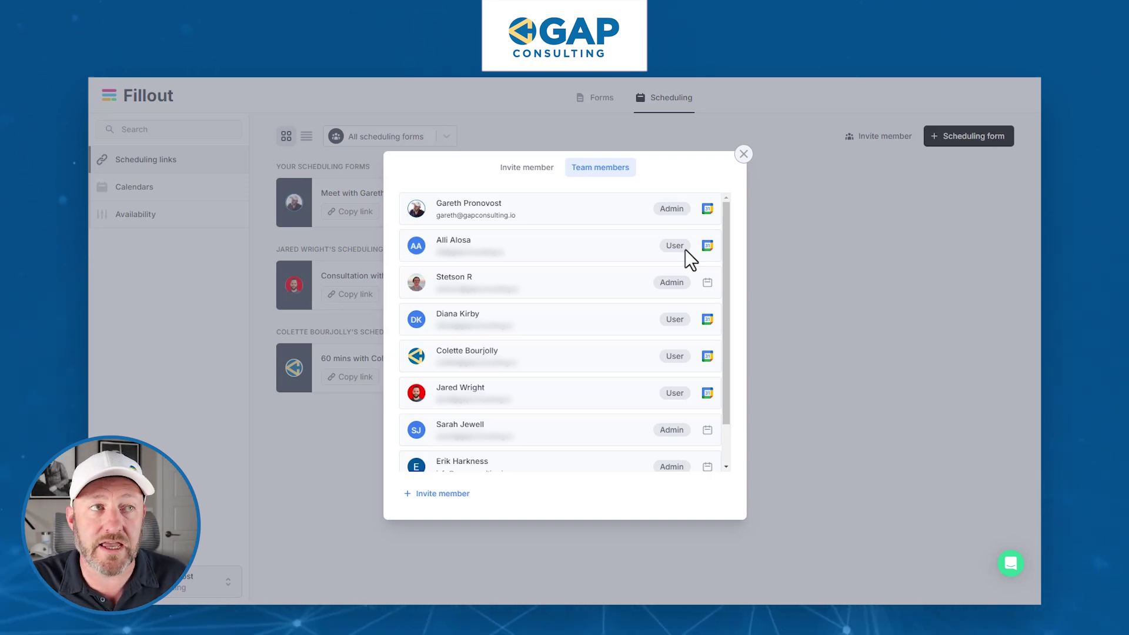
left_click(742, 155)
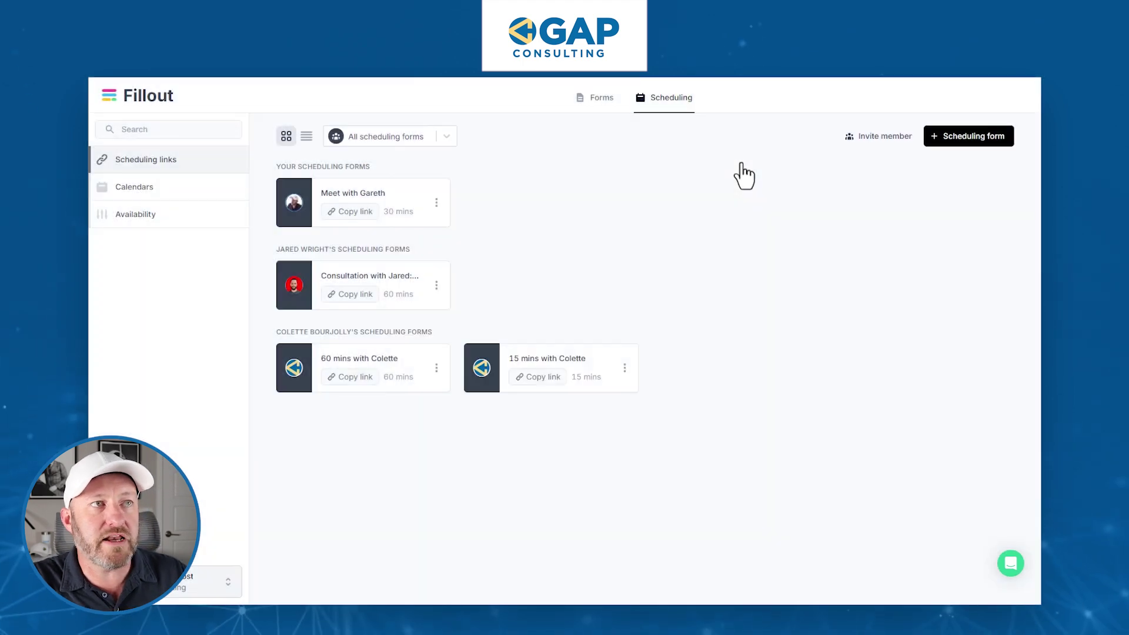
Start a new Round robin scheduling form with the second and fourth team members in the host list as hosts.
left_click(987, 141)
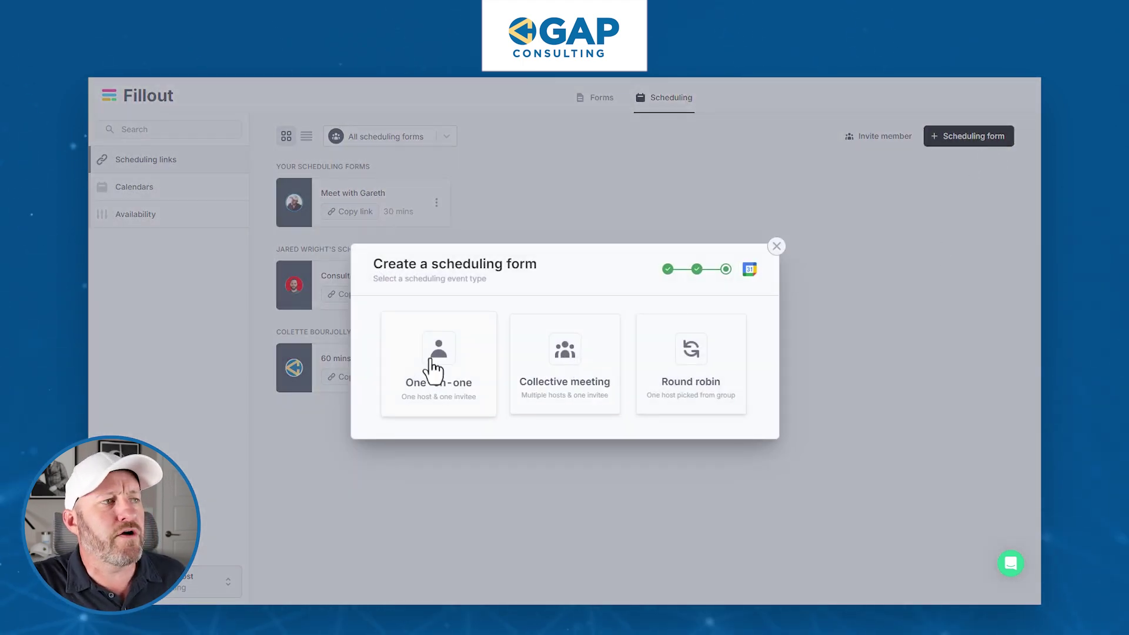
left_click(723, 374)
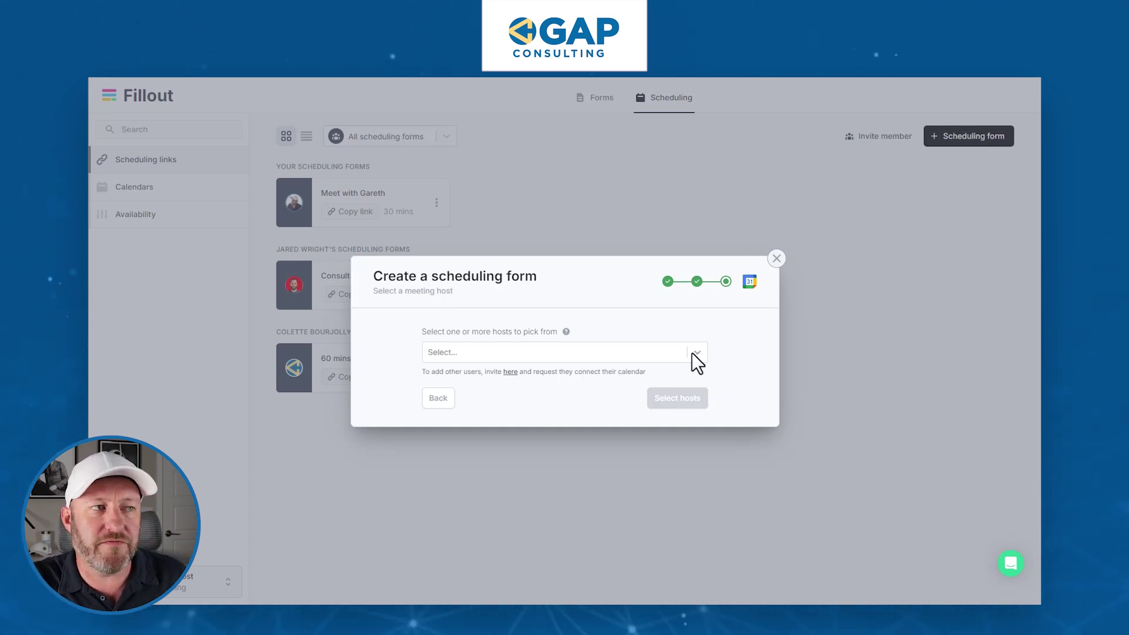
left_click(696, 353)
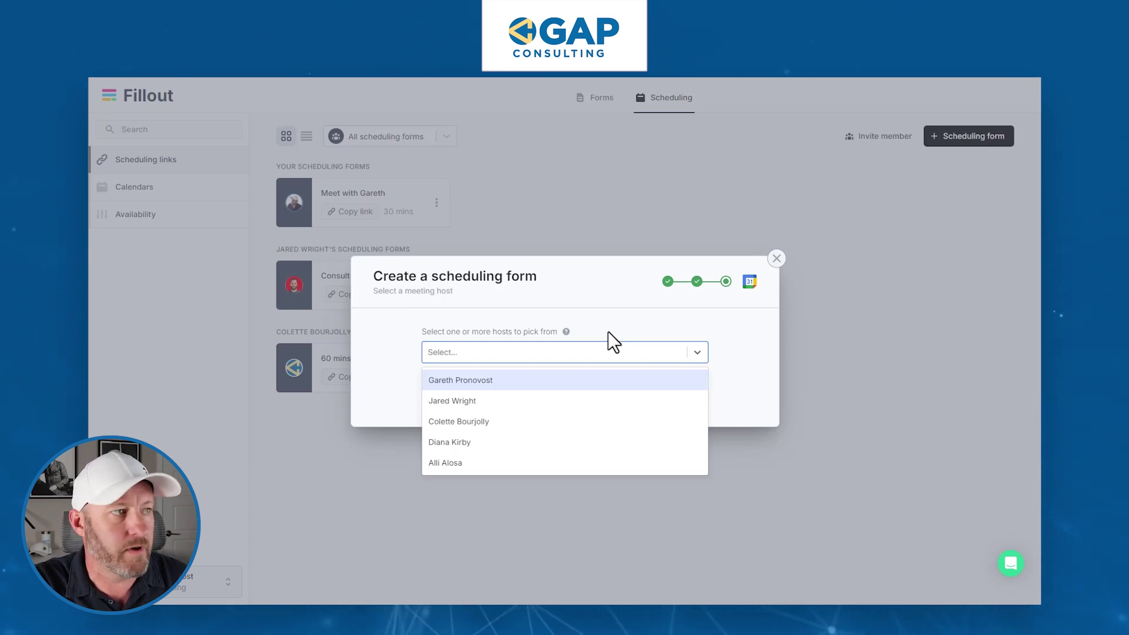
left_click(516, 400)
left_click(537, 360)
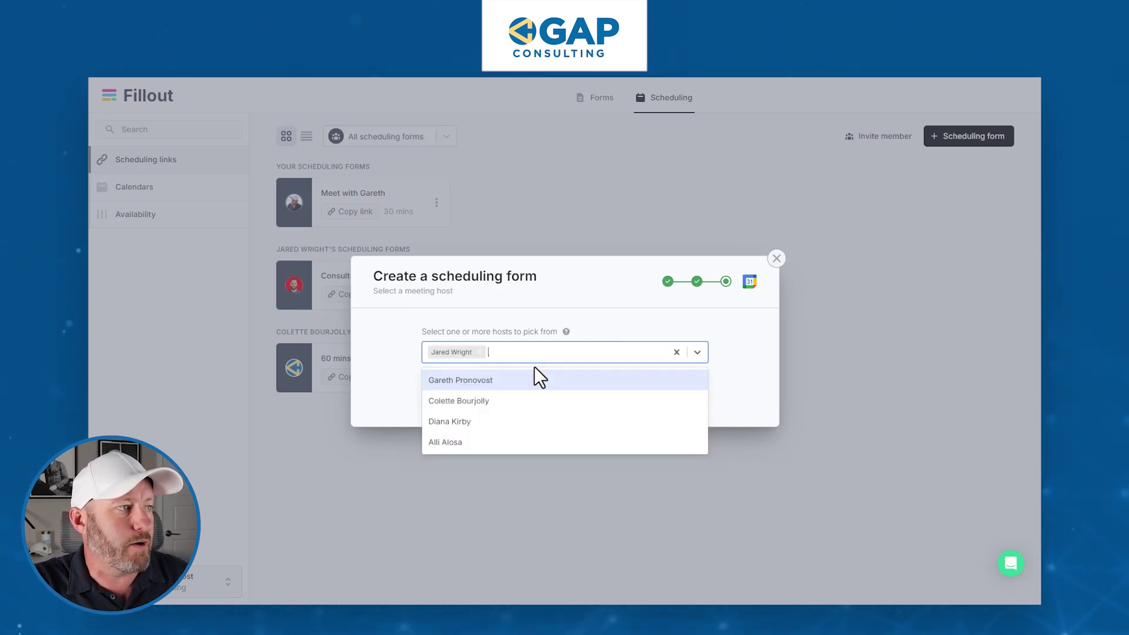
left_click(509, 422)
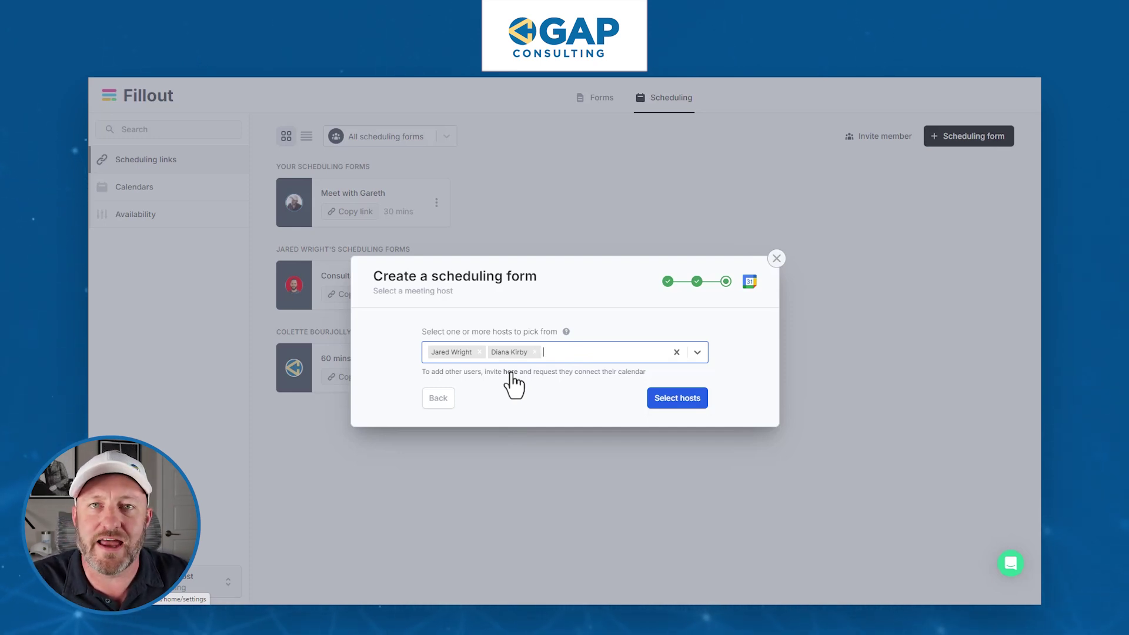
left_click(677, 399)
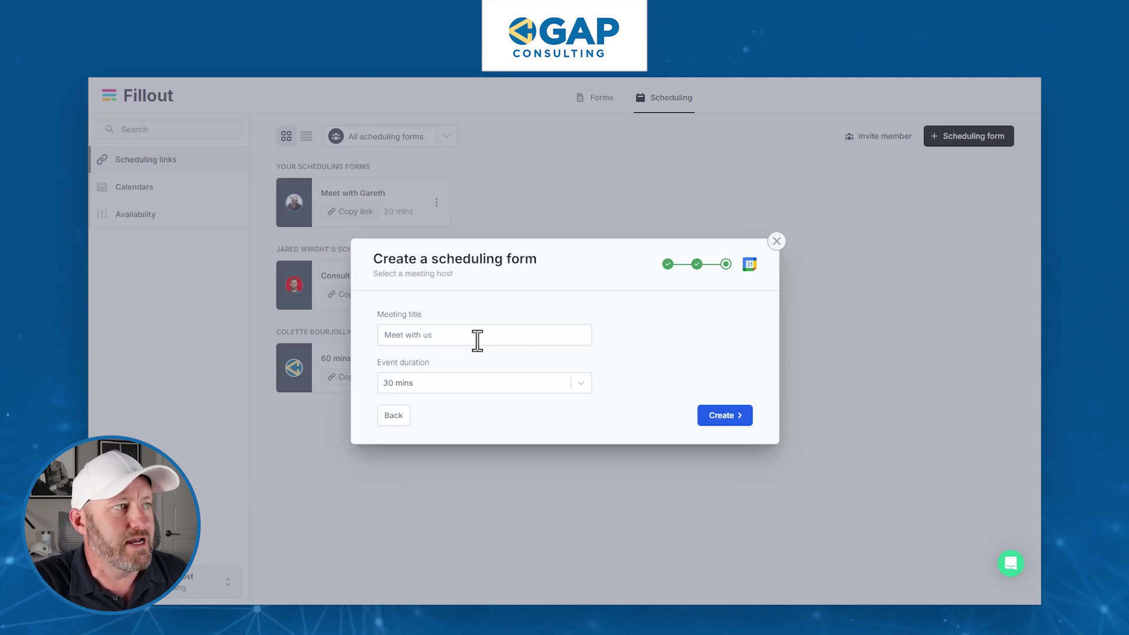
Create the form with the default meeting title and 30-minute duration, and name it "30 min meeting - RR".
left_click(735, 423)
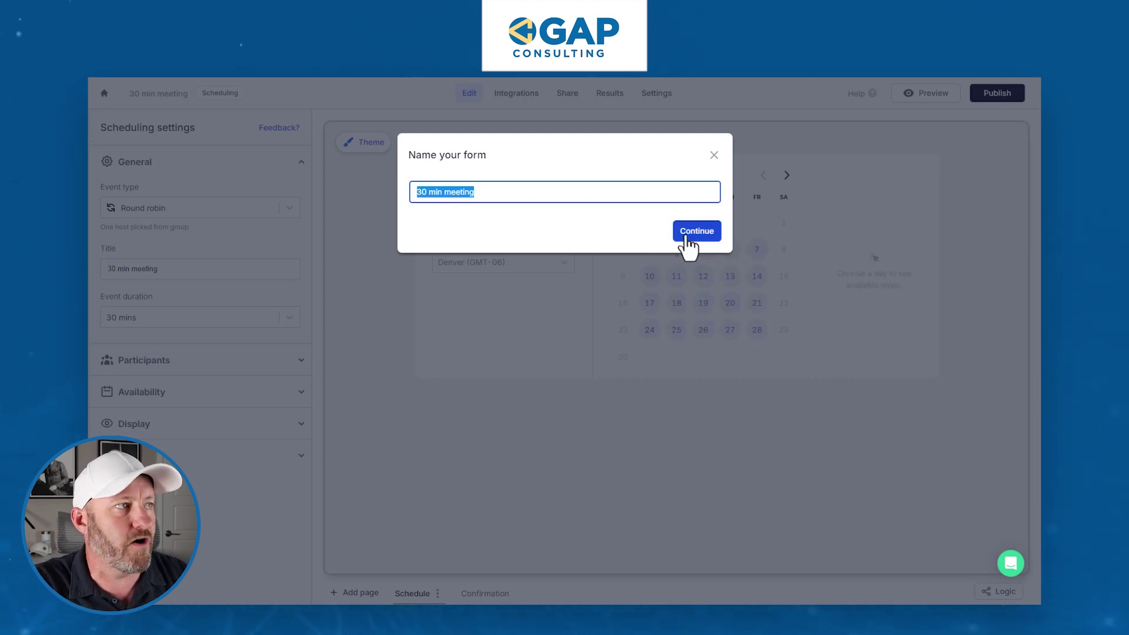
key("End")
type("- RR")
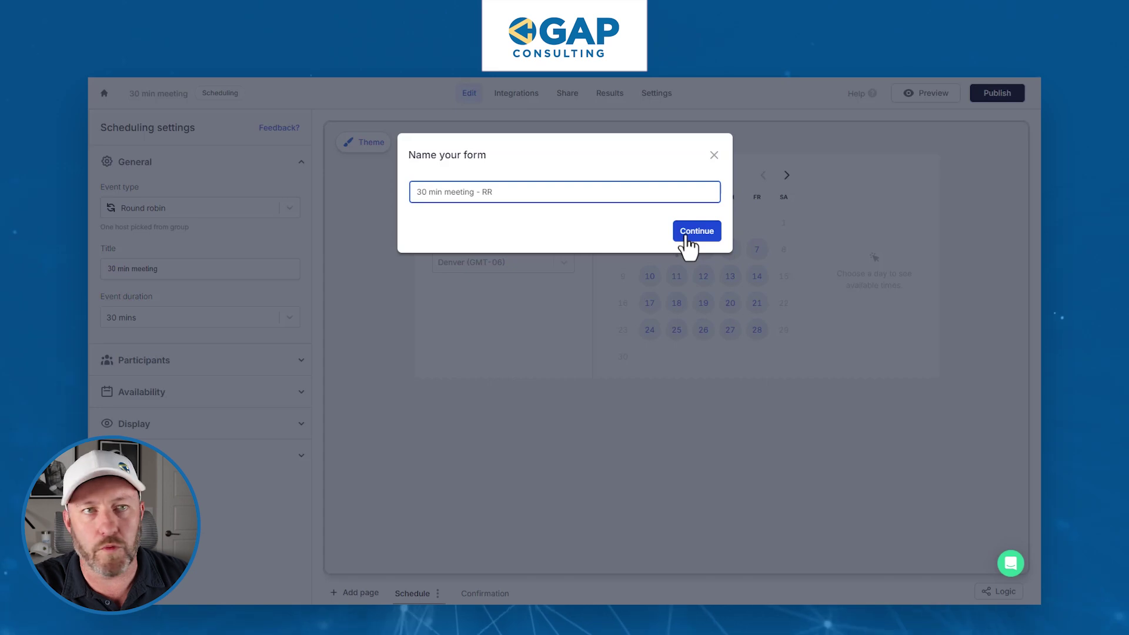
left_click(686, 238)
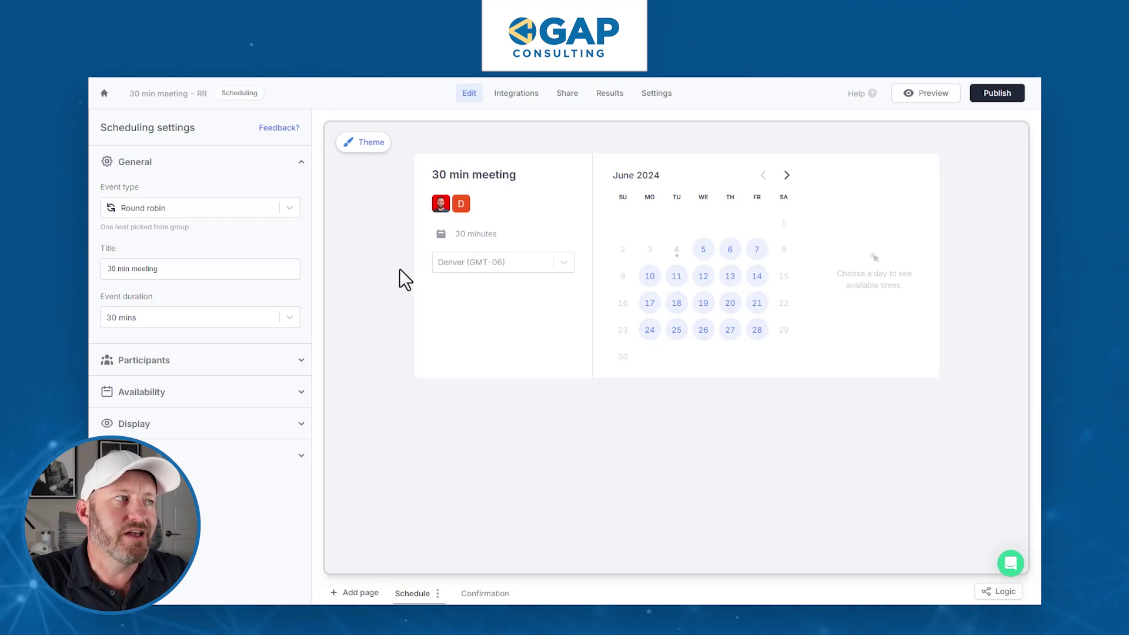
Replace the host avatars on the booking page with a custom image, using the file "GAP Consulting Logo (1)".
left_click(510, 213)
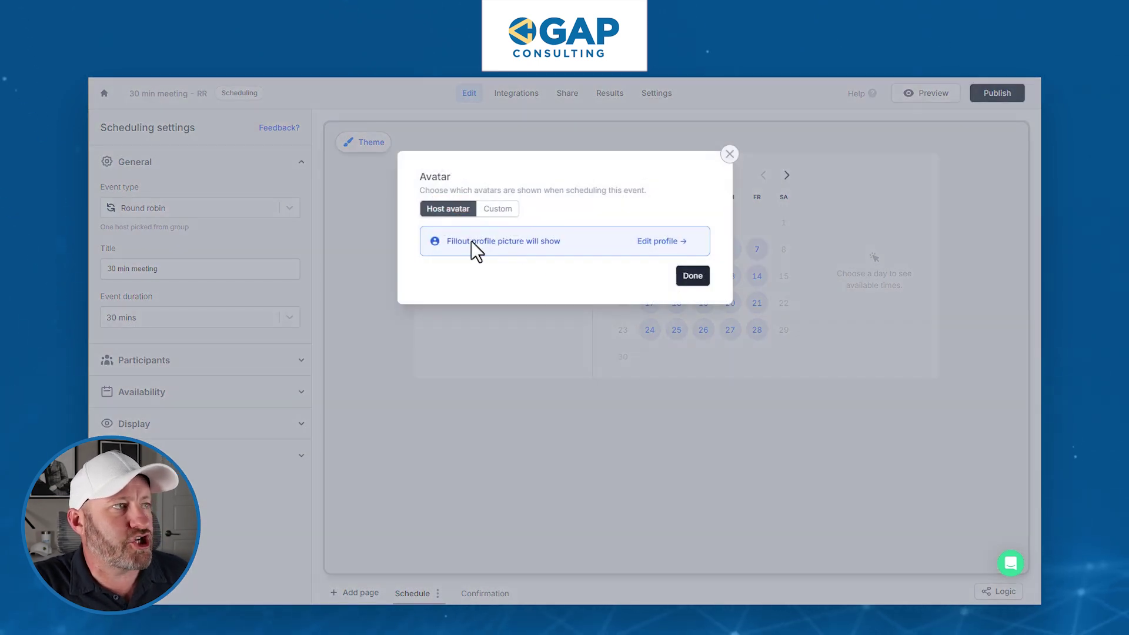
left_click(504, 217)
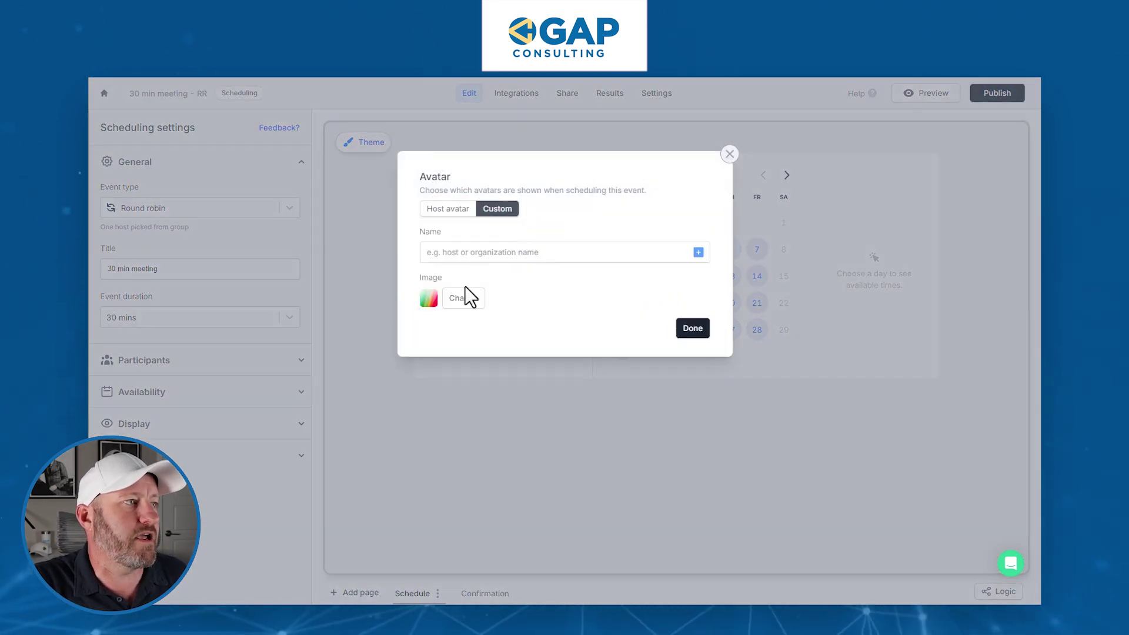
left_click(460, 299)
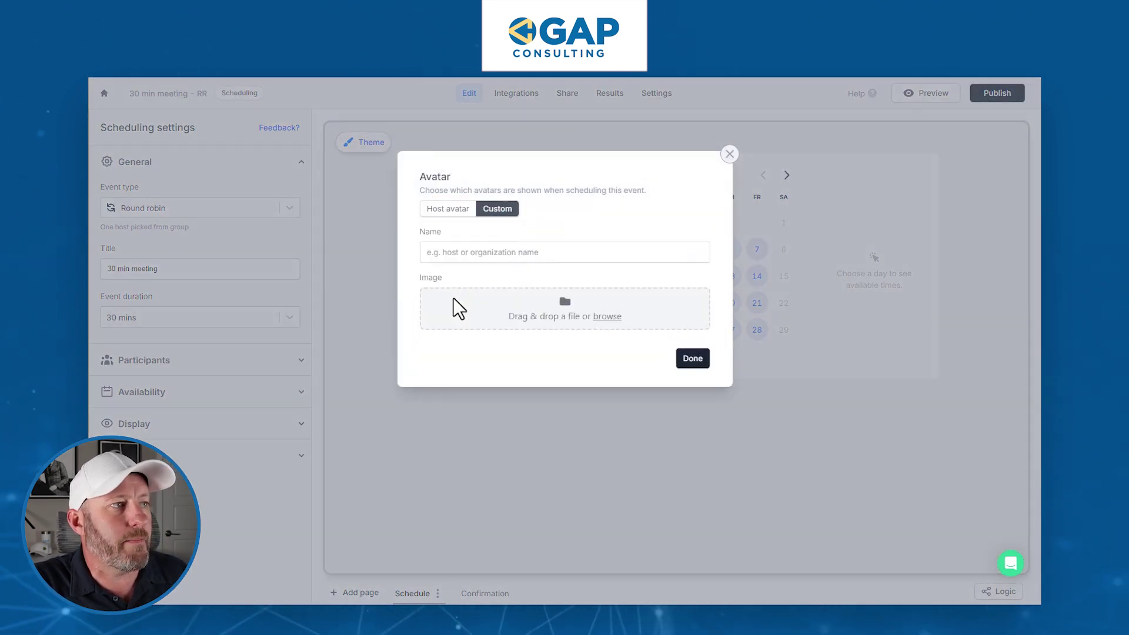
left_click(610, 318)
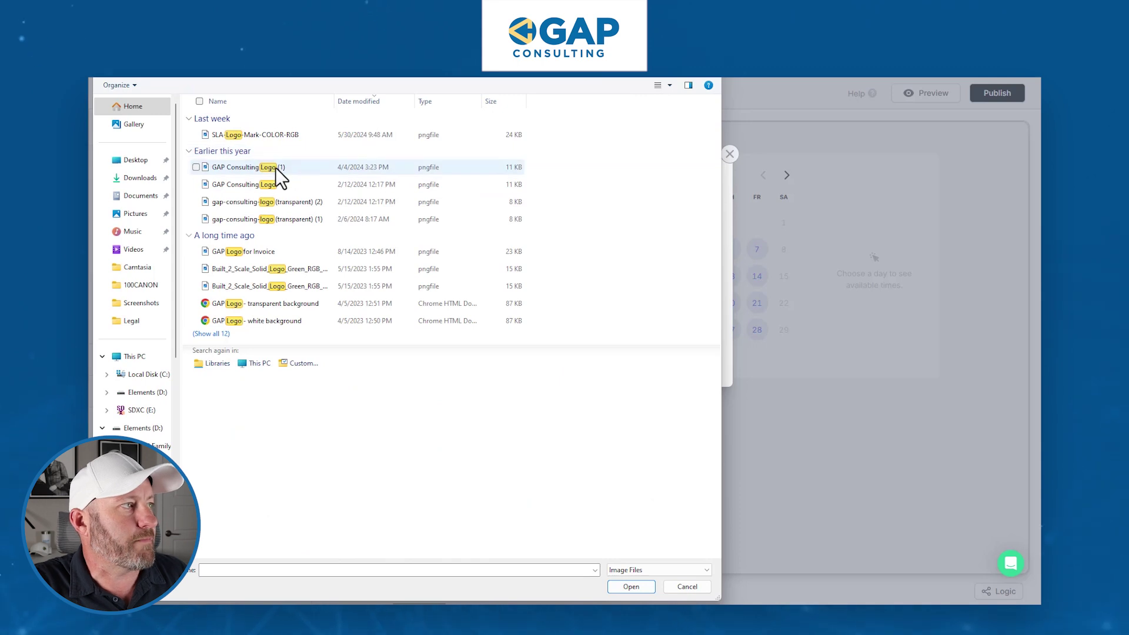
double_click(276, 169)
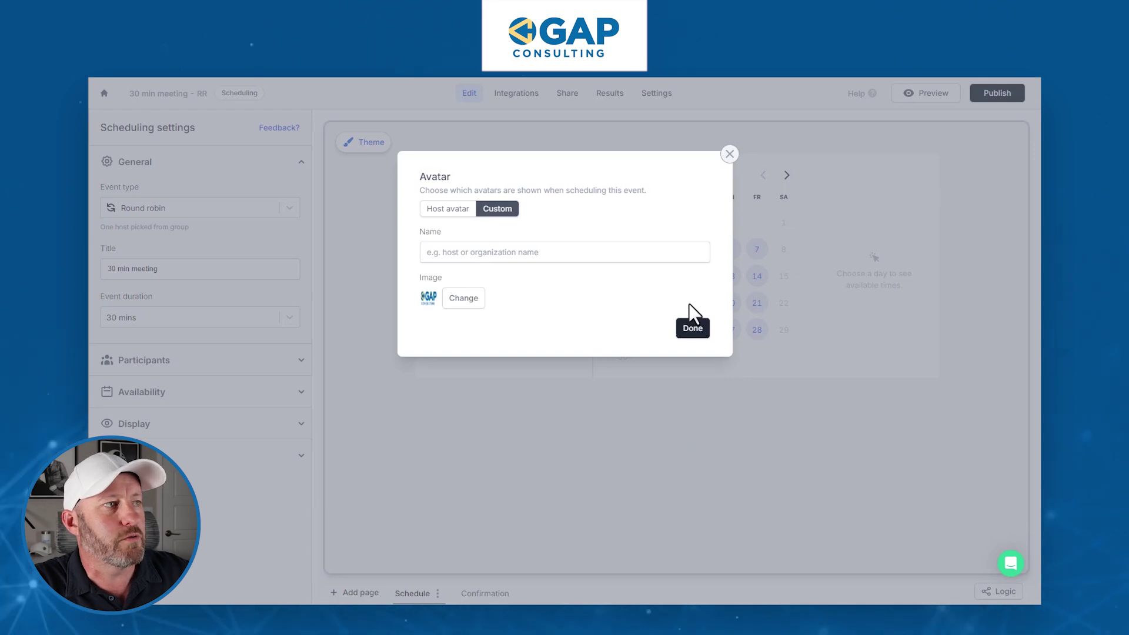
left_click(694, 329)
Check the organizer avatar on the booking page and view the available meeting times for Wednesday, June 5.
mouse_move(465, 199)
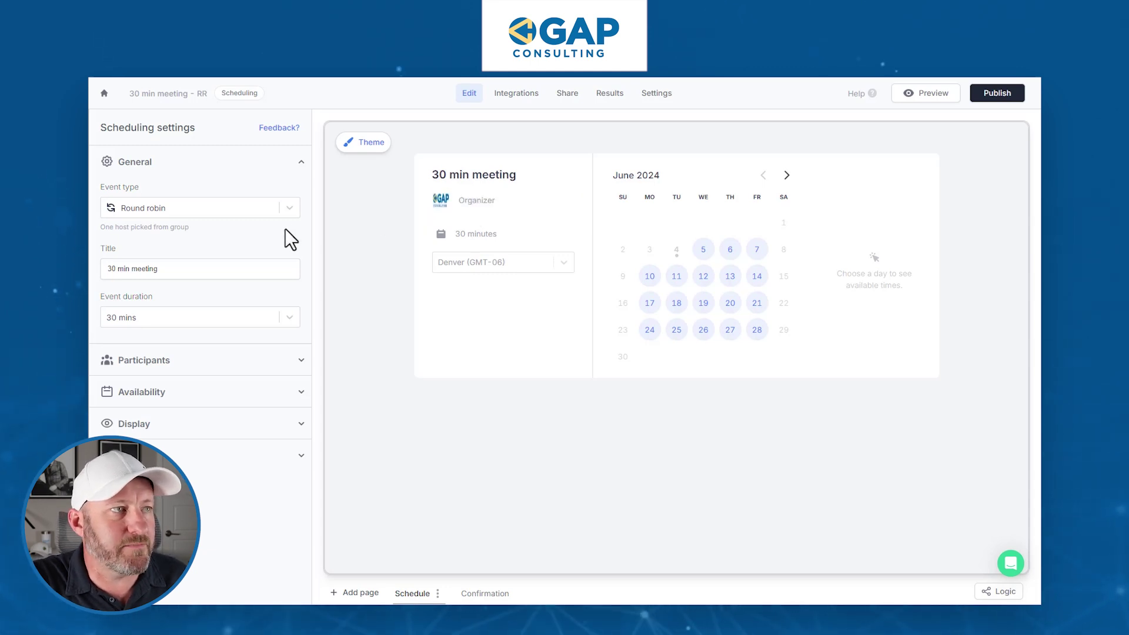
mouse_move(442, 209)
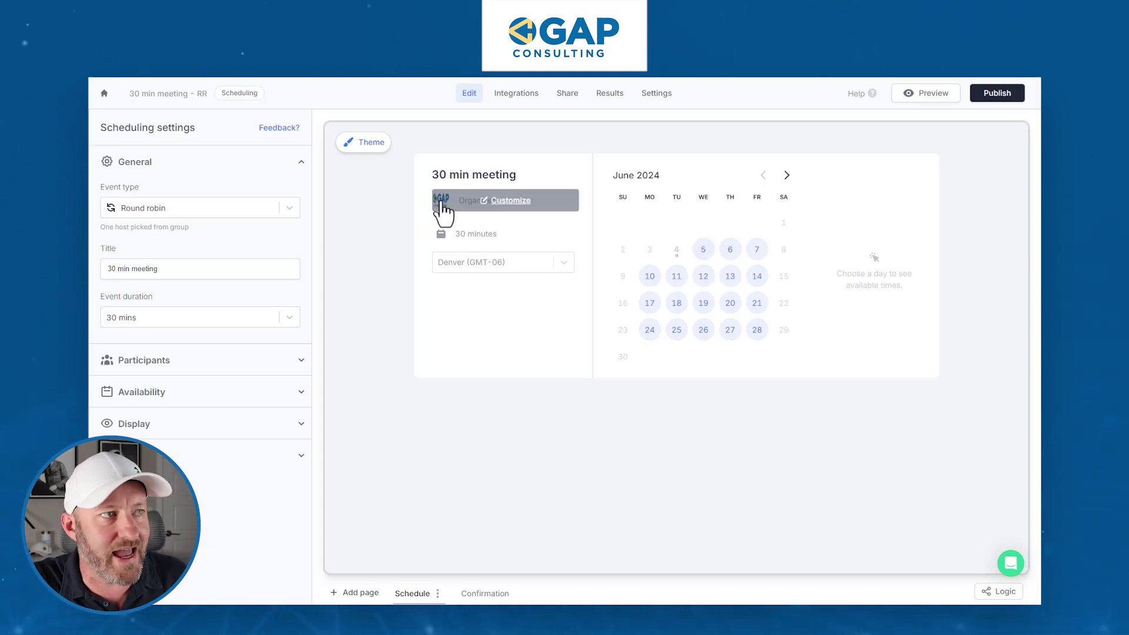
left_click(703, 250)
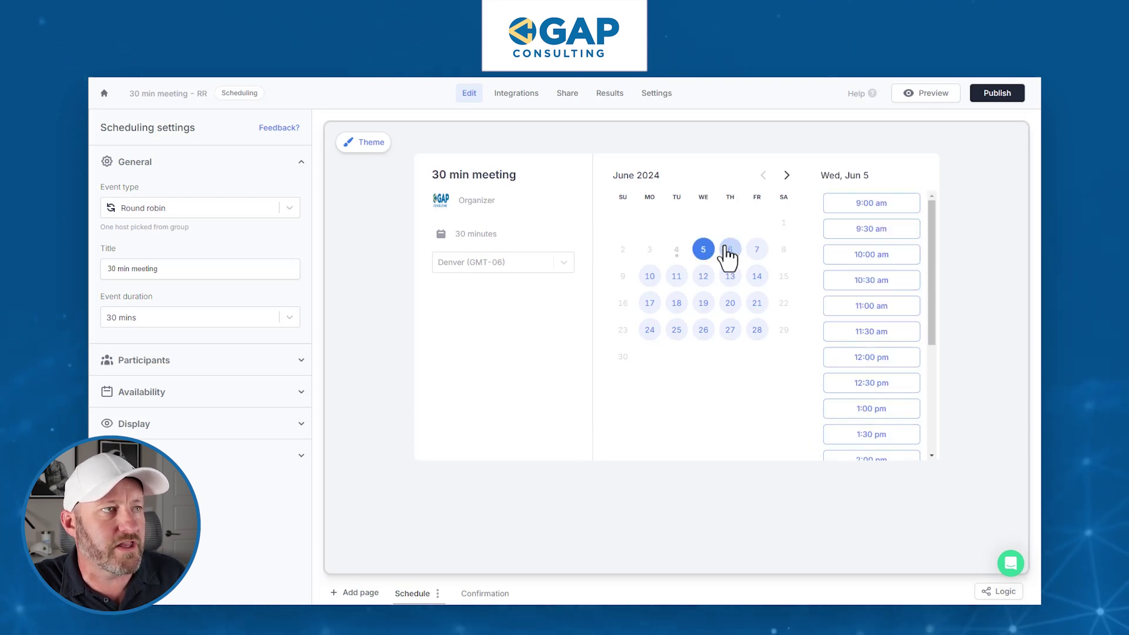
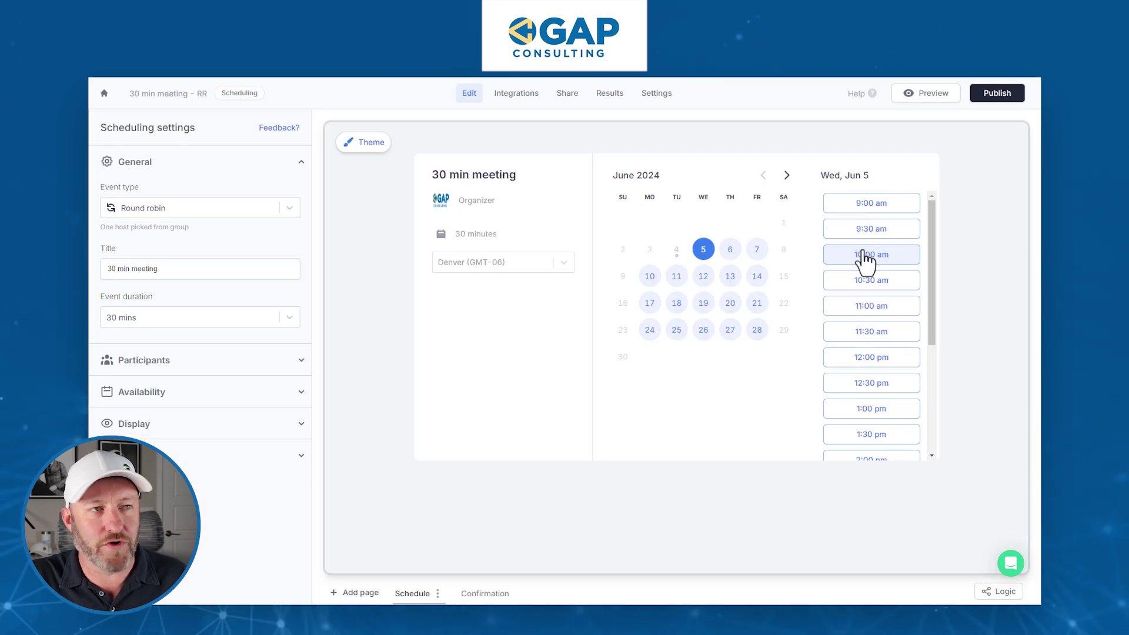
Set the priority of the first host in the round robin host pool to Highest (5).
left_click(280, 372)
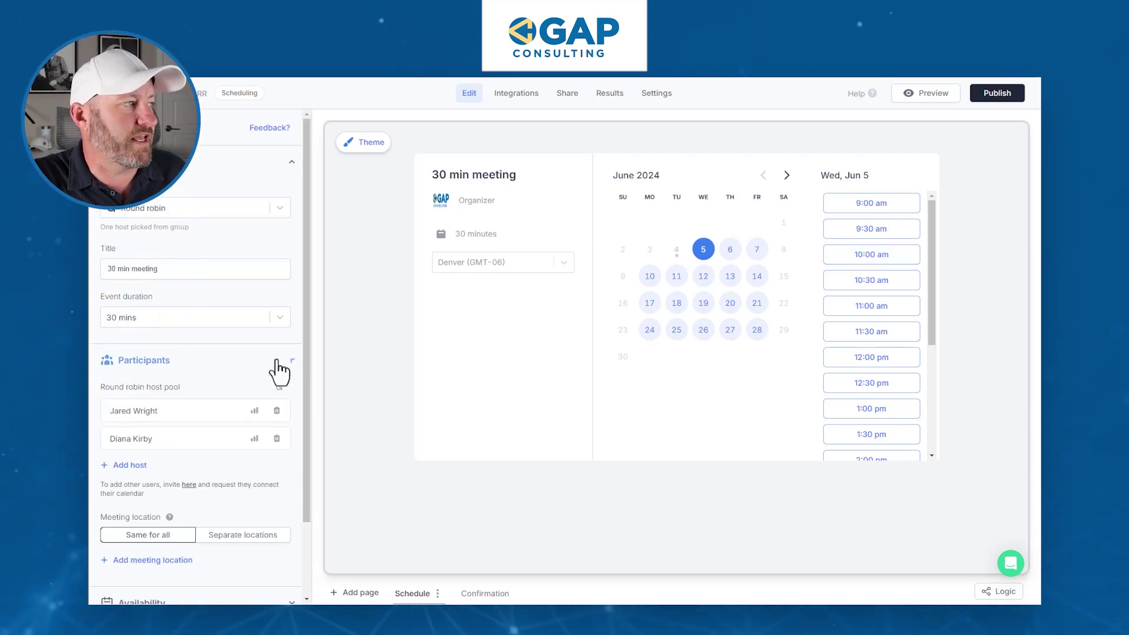
left_click(254, 411)
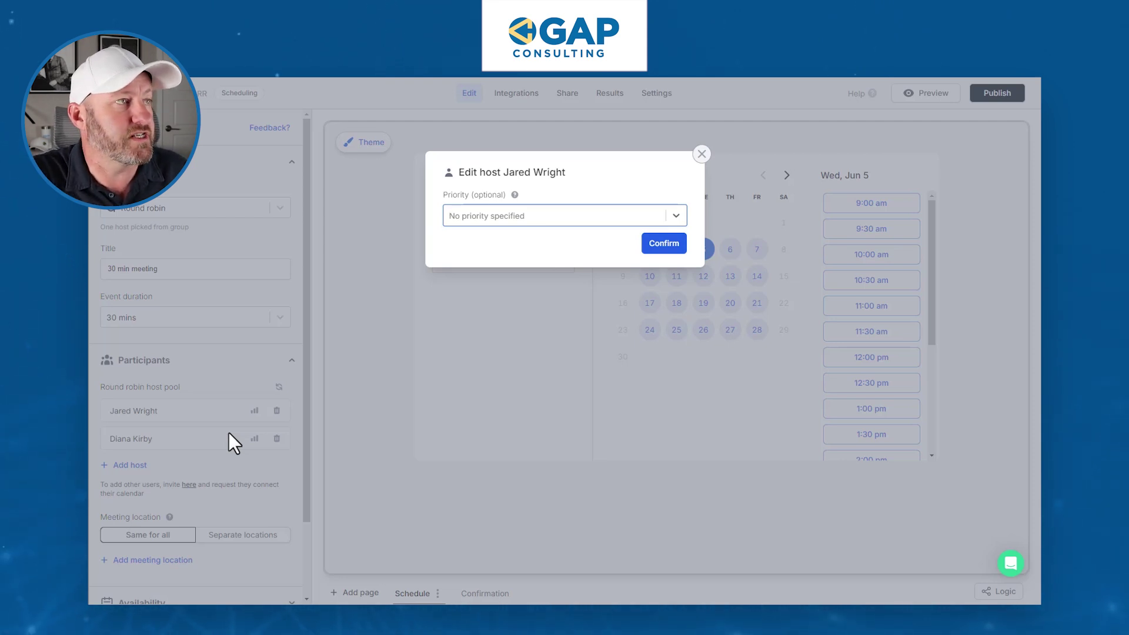
left_click(539, 218)
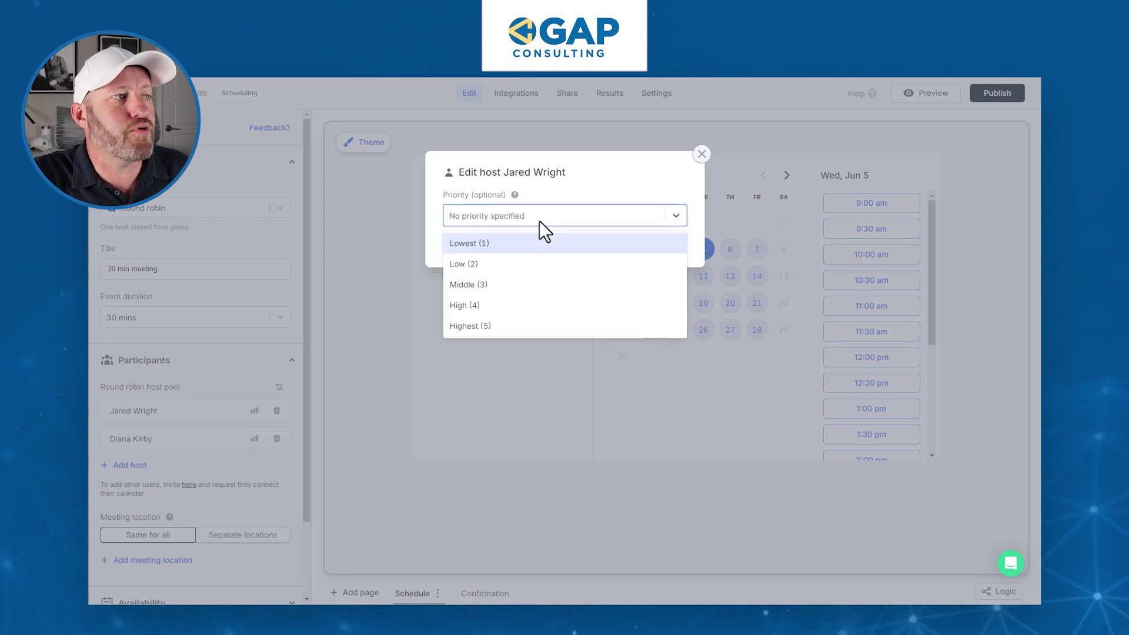
left_click(530, 324)
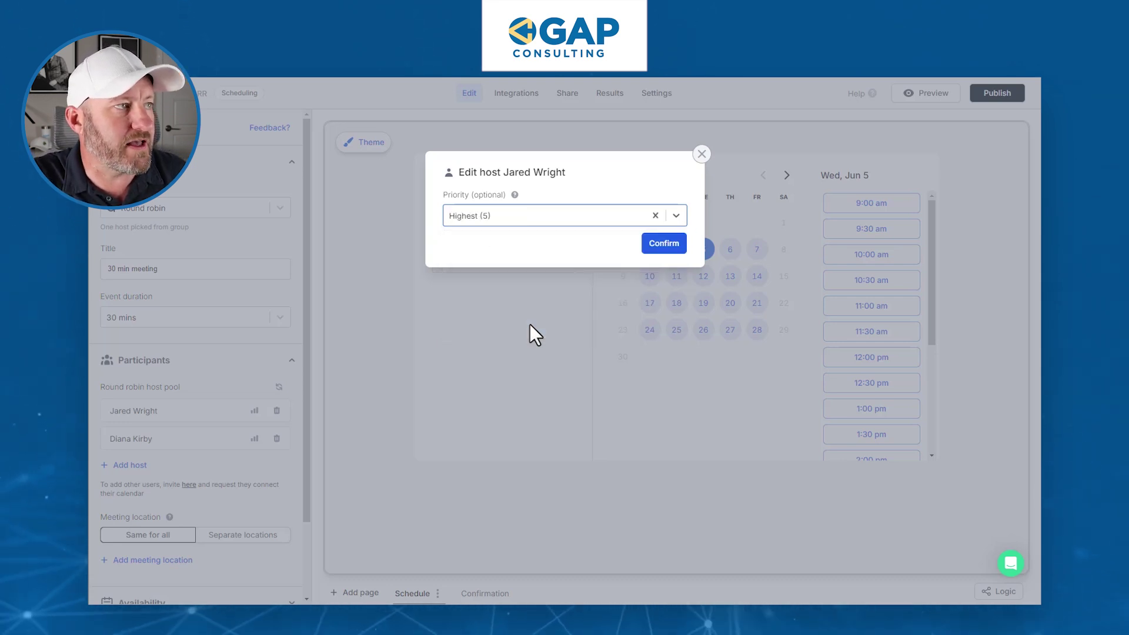
left_click(674, 247)
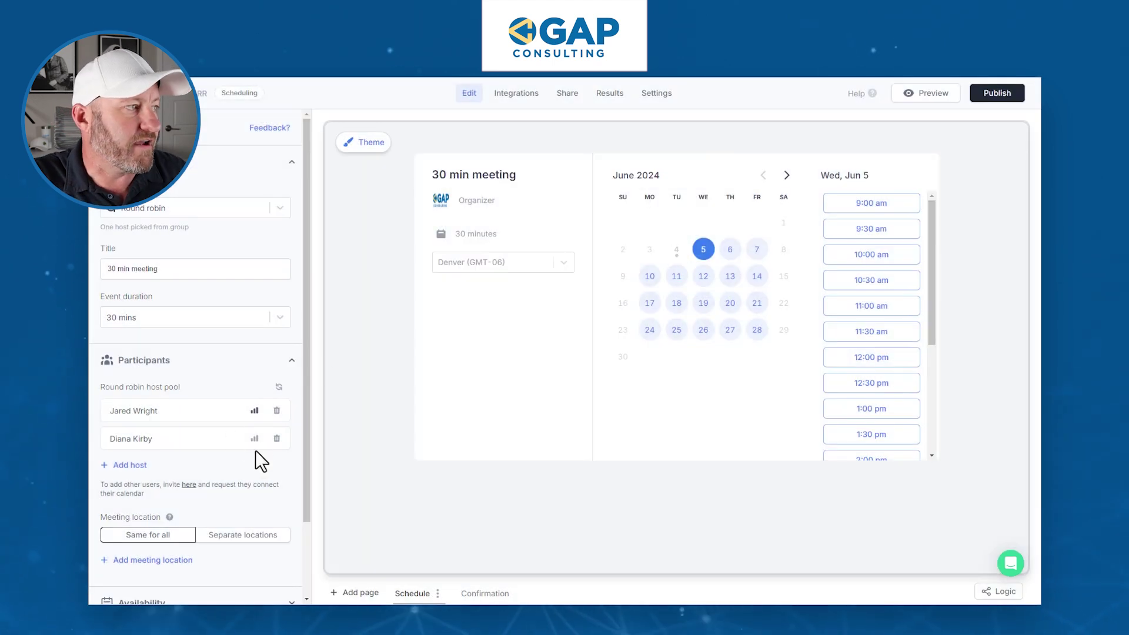
Set the priority of the second host in the round robin host pool to High (4).
left_click(254, 438)
left_click(552, 215)
left_click(515, 305)
left_click(654, 245)
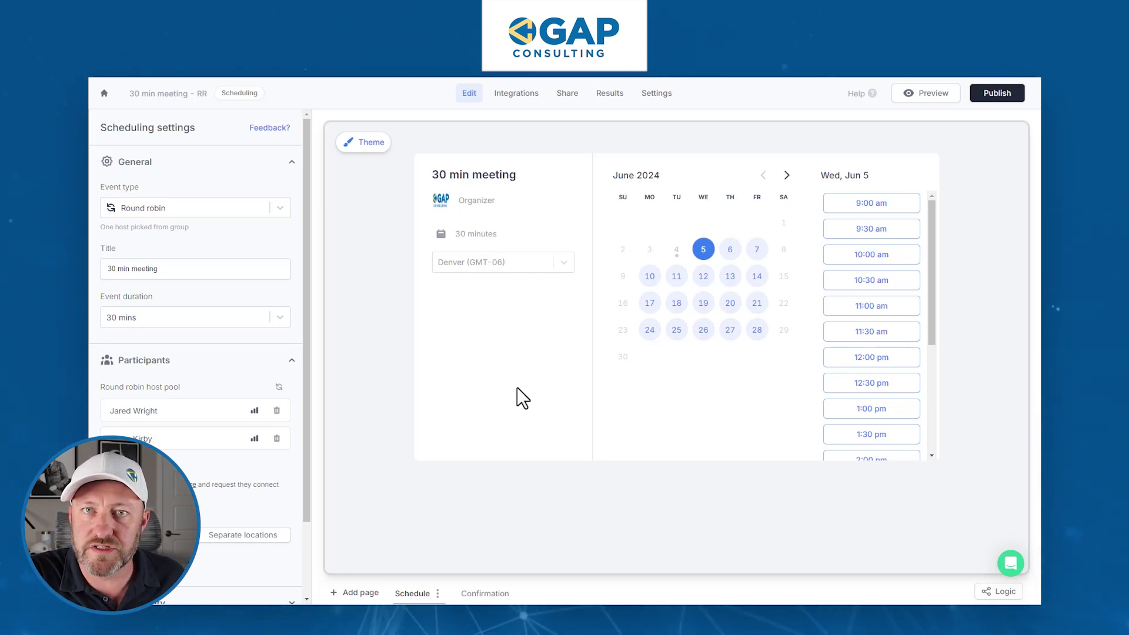
Set the priority of both hosts in the round robin host pool to Middle (3).
left_click(254, 410)
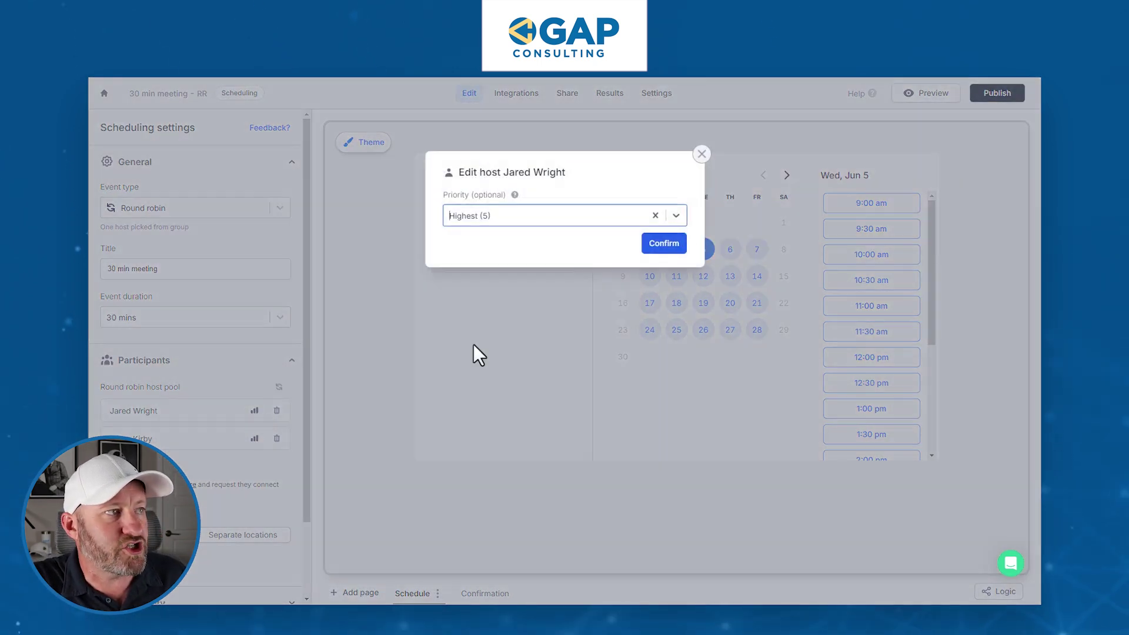
left_click(532, 214)
left_click(506, 282)
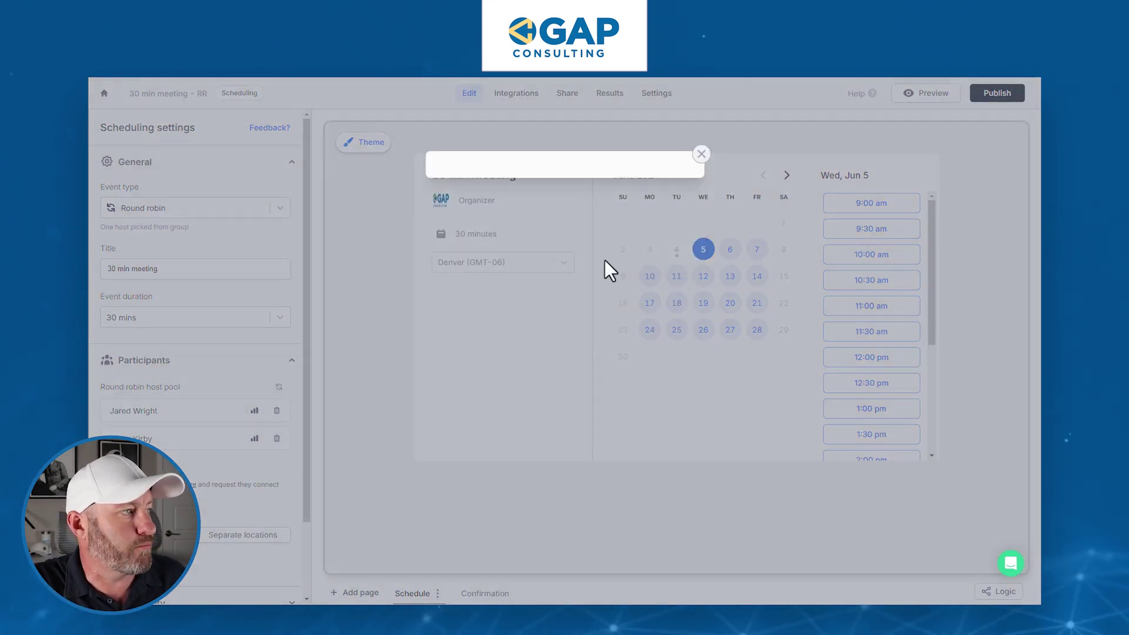
left_click(641, 246)
left_click(254, 438)
left_click(520, 215)
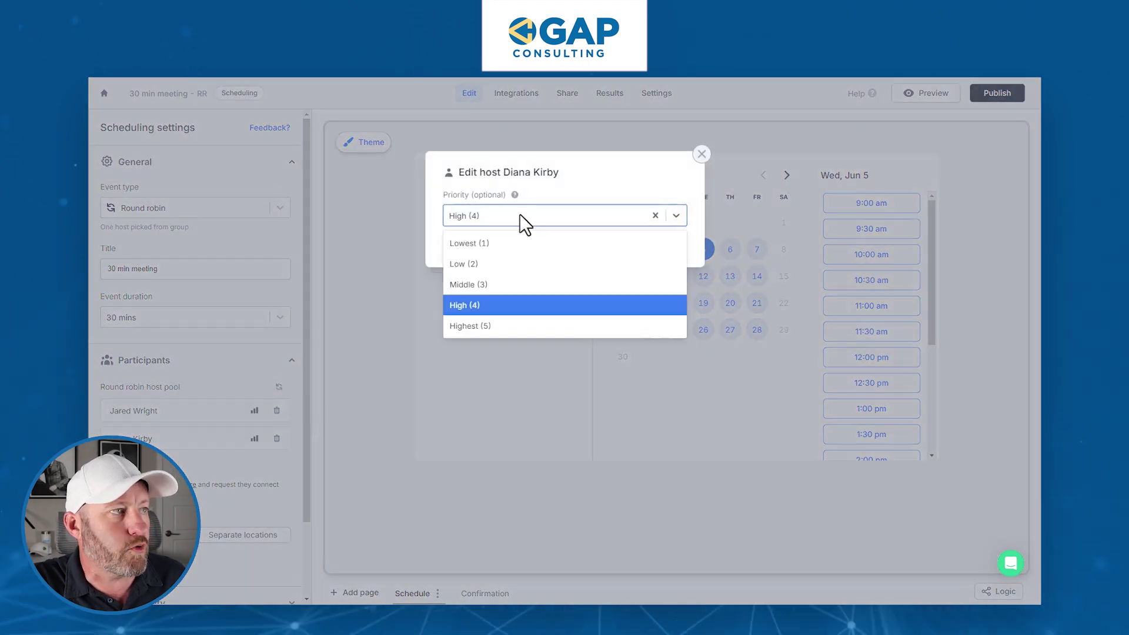
left_click(506, 289)
left_click(661, 246)
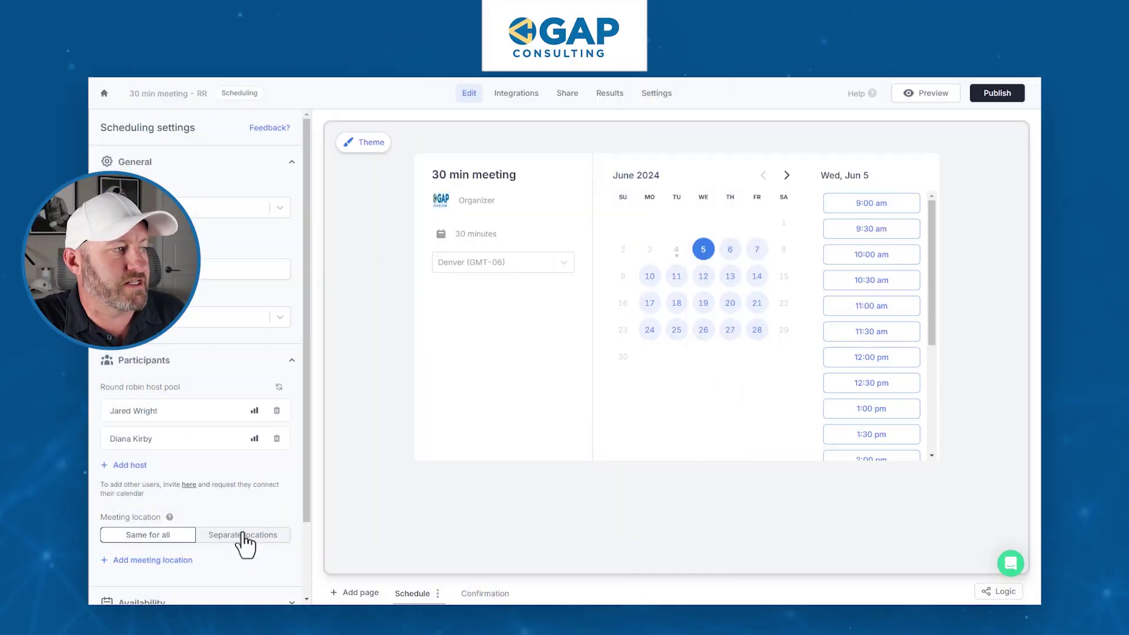
Try out the separate meeting locations option, then Google Meets as the same location for all hosts.
left_click(243, 534)
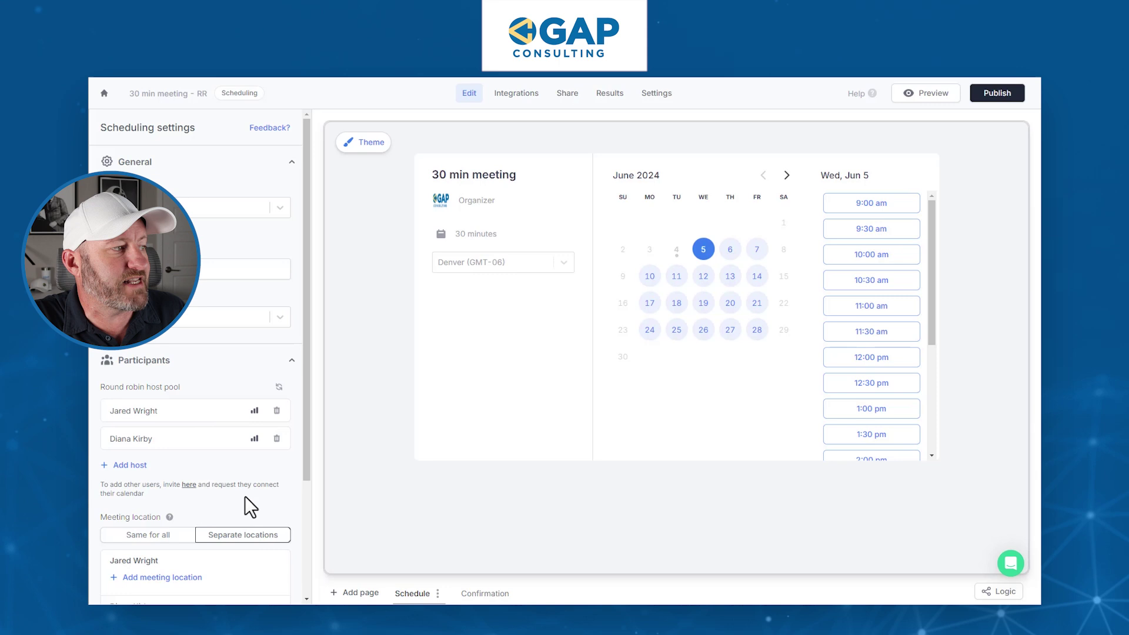
scroll(238, 473, "down", 3)
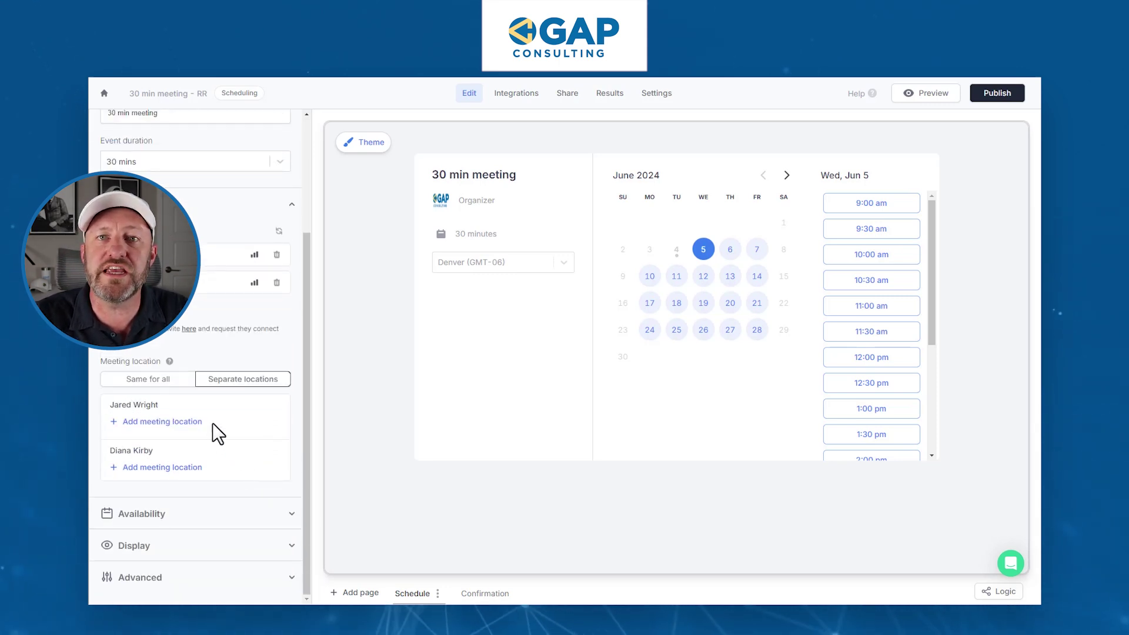
left_click(151, 379)
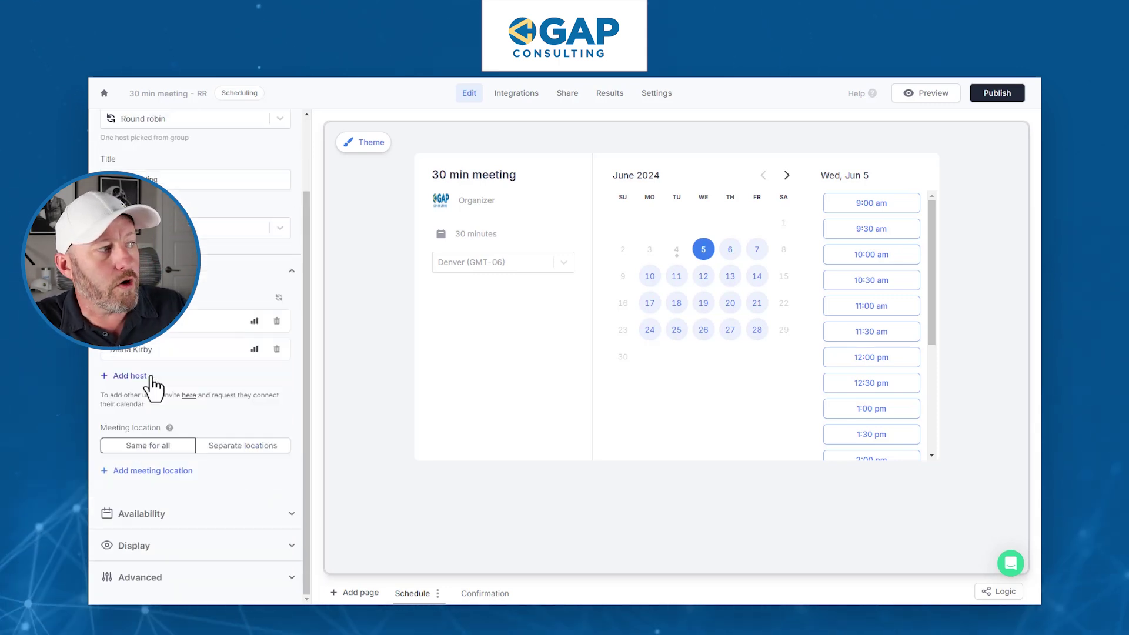
left_click(157, 472)
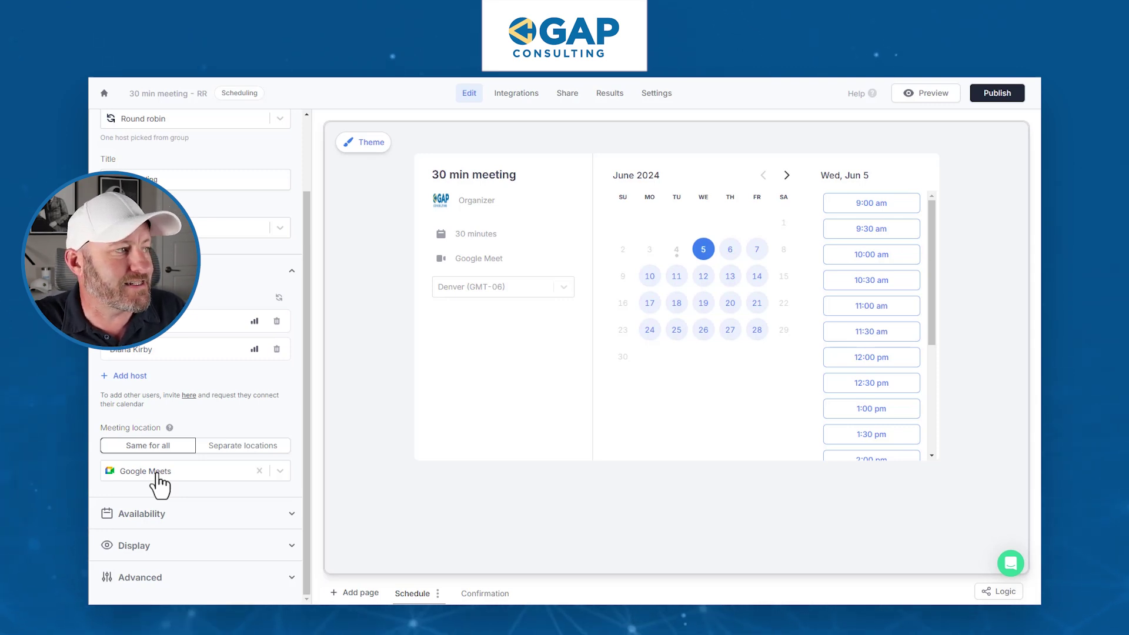
left_click(258, 471)
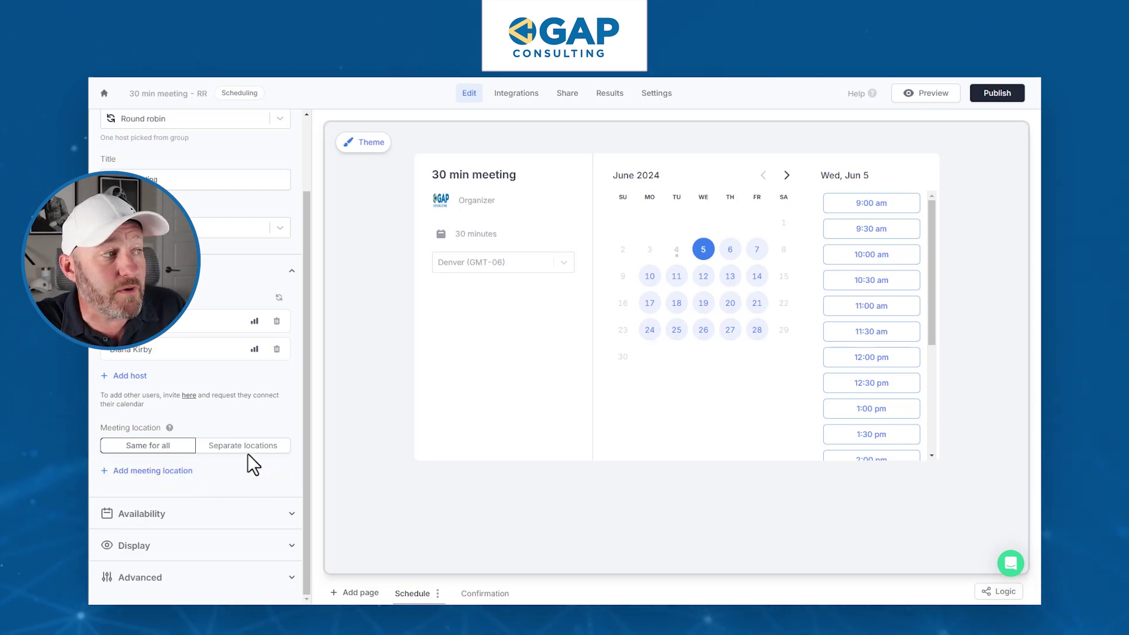
Use separate meeting locations for the hosts and add Google Meets for each of the two.
left_click(248, 447)
scroll(247, 461, "down", 1)
left_click(170, 433)
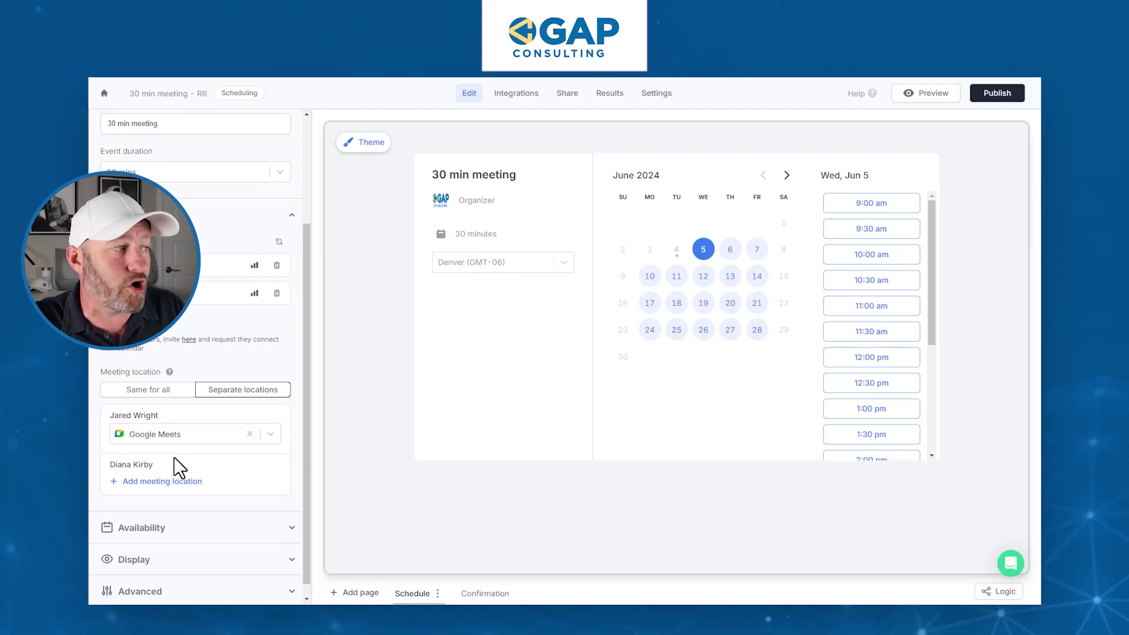
left_click(171, 487)
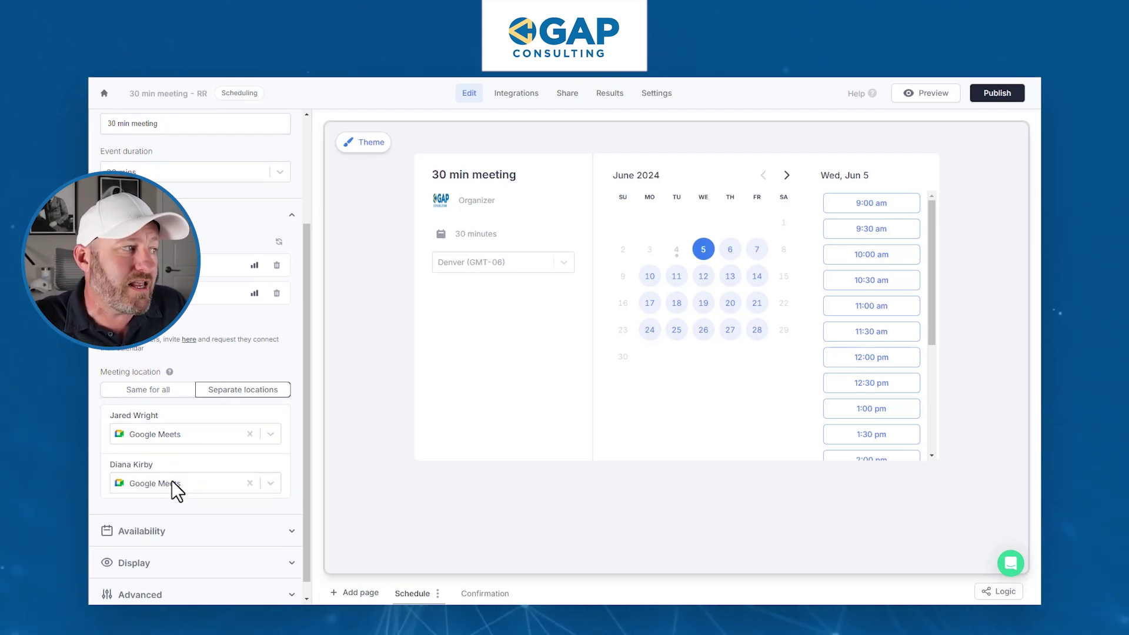
Change the second host's meeting location to Organizer phone and enter the host's phone number.
left_click(172, 482)
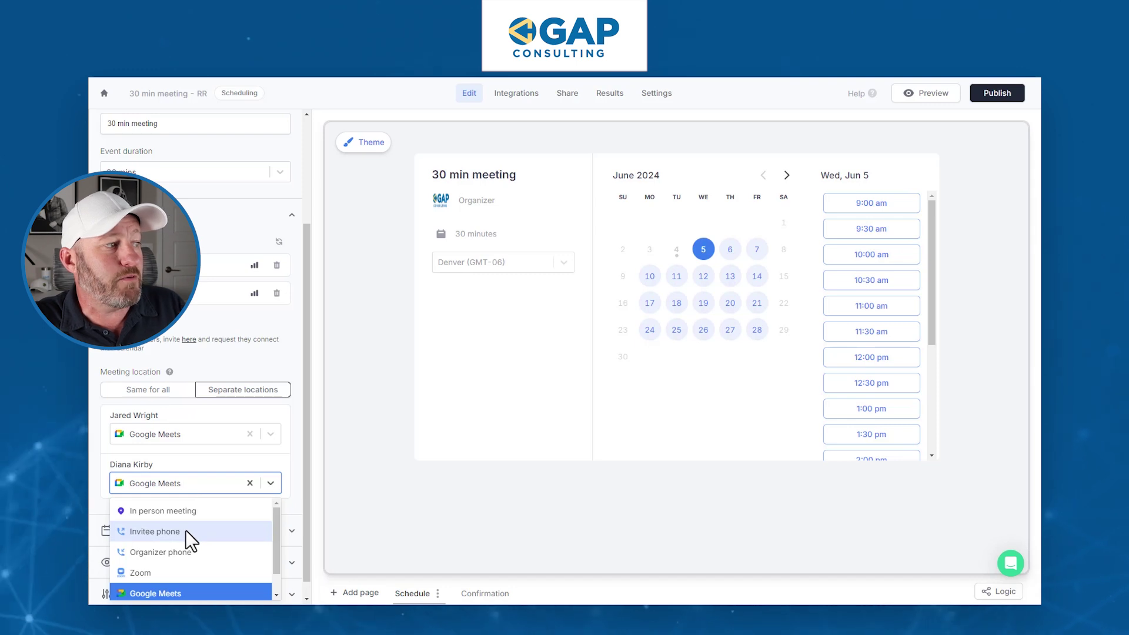
scroll(187, 532, "down", 1)
scroll(180, 529, "up", 1)
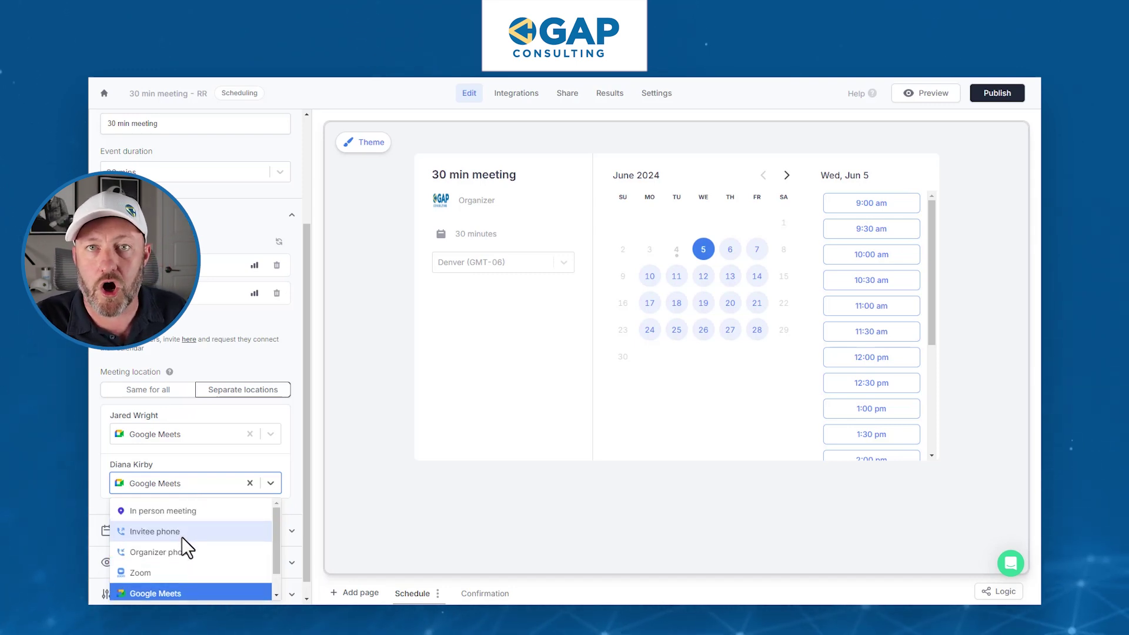
scroll(178, 514, "down", 1)
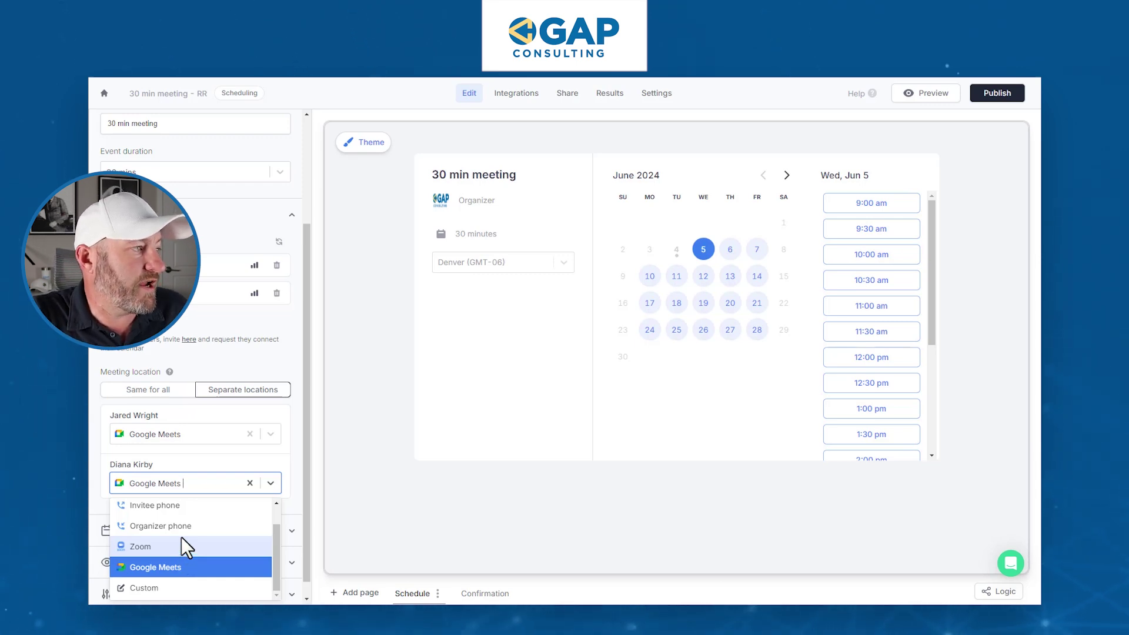
left_click(185, 528)
left_click(185, 524)
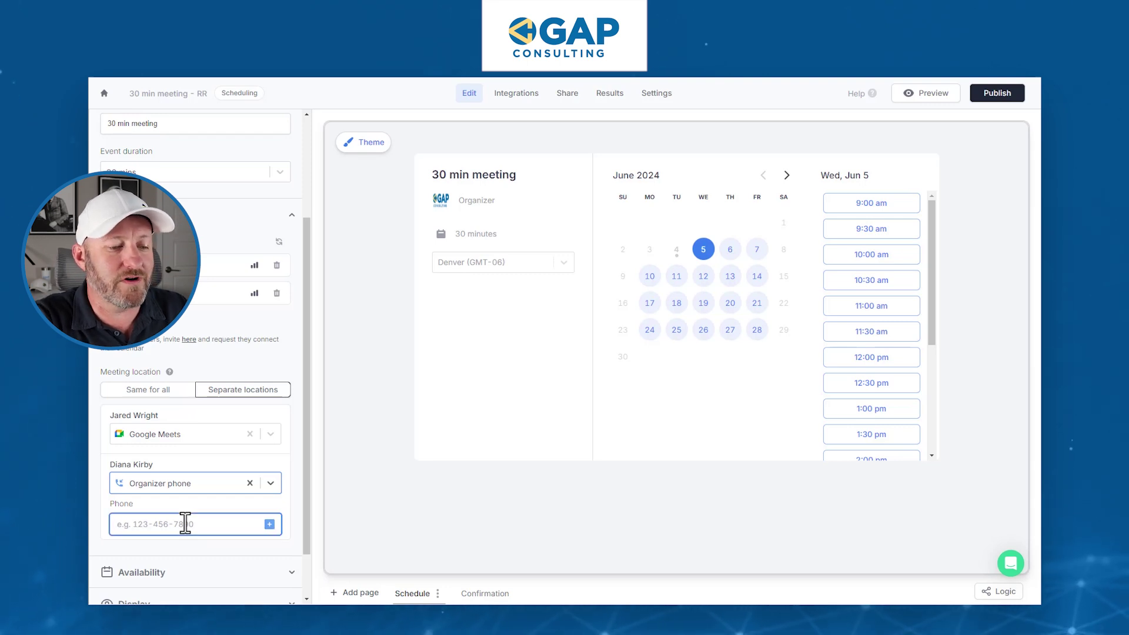
type("888")
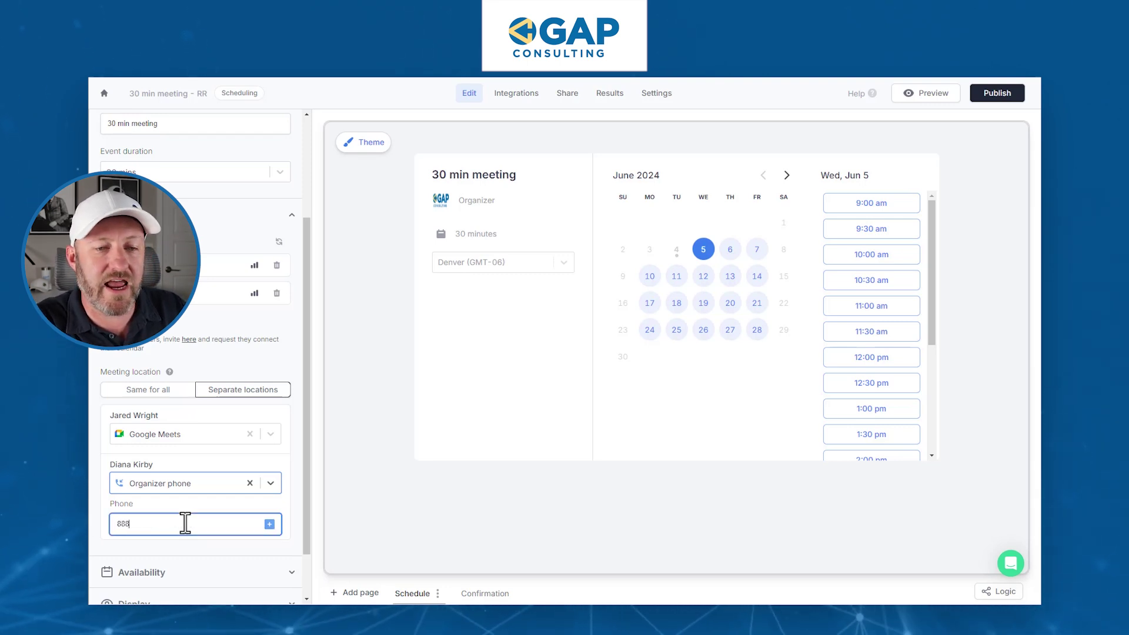
type("5551212")
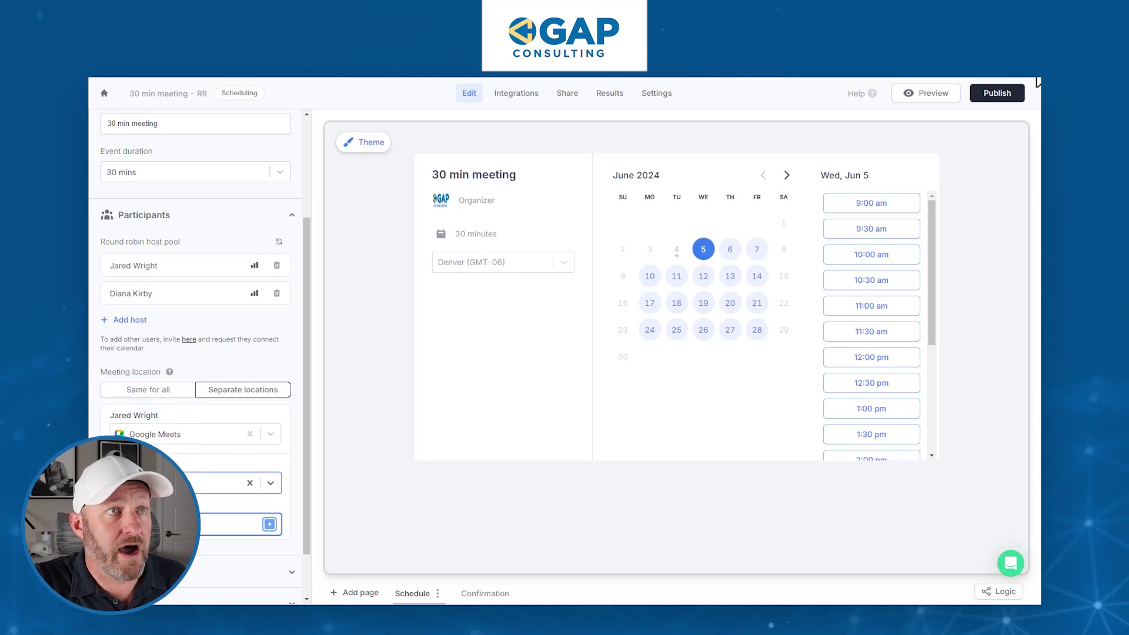
Publish the form, copy its form link and open that link in a new browser tab.
left_click(1015, 91)
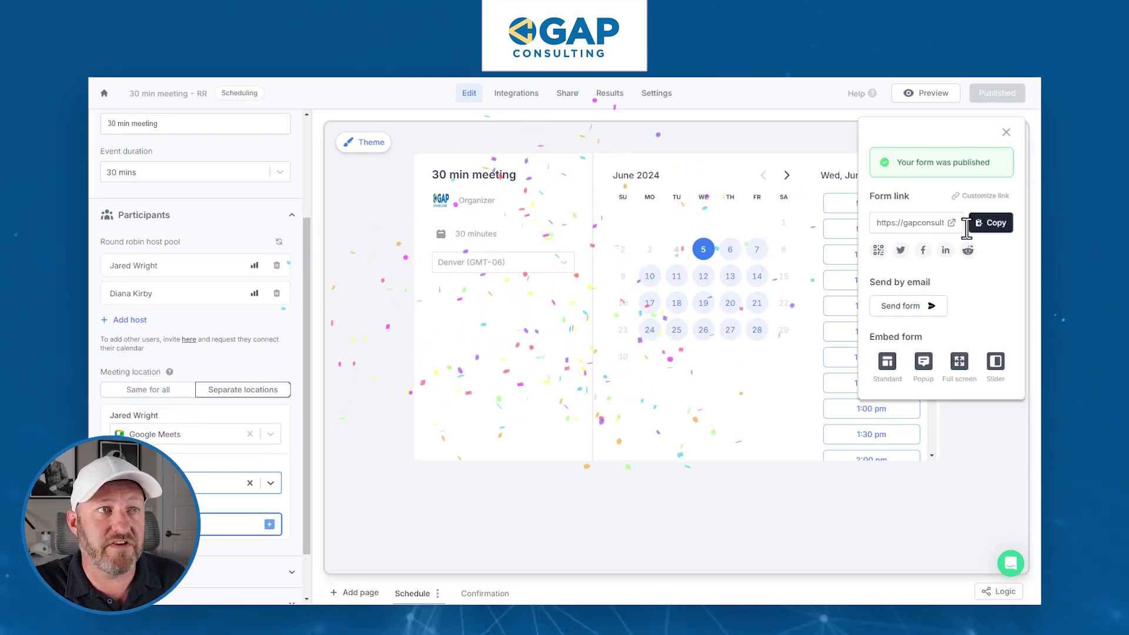
left_click(994, 223)
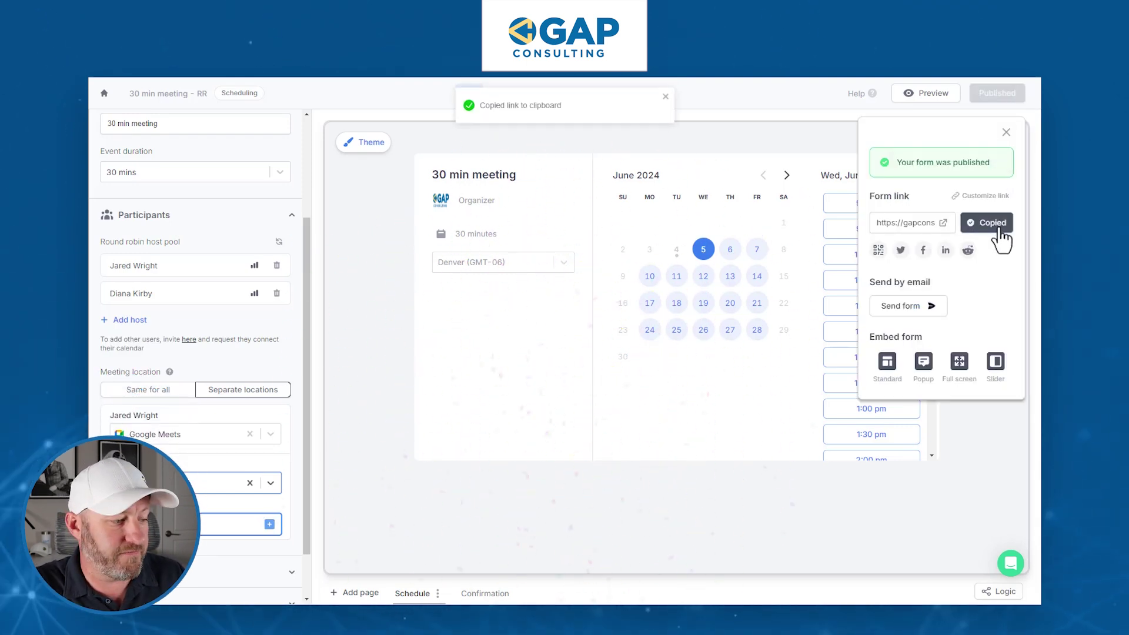
key("ctrl+t")
key("ctrl+v")
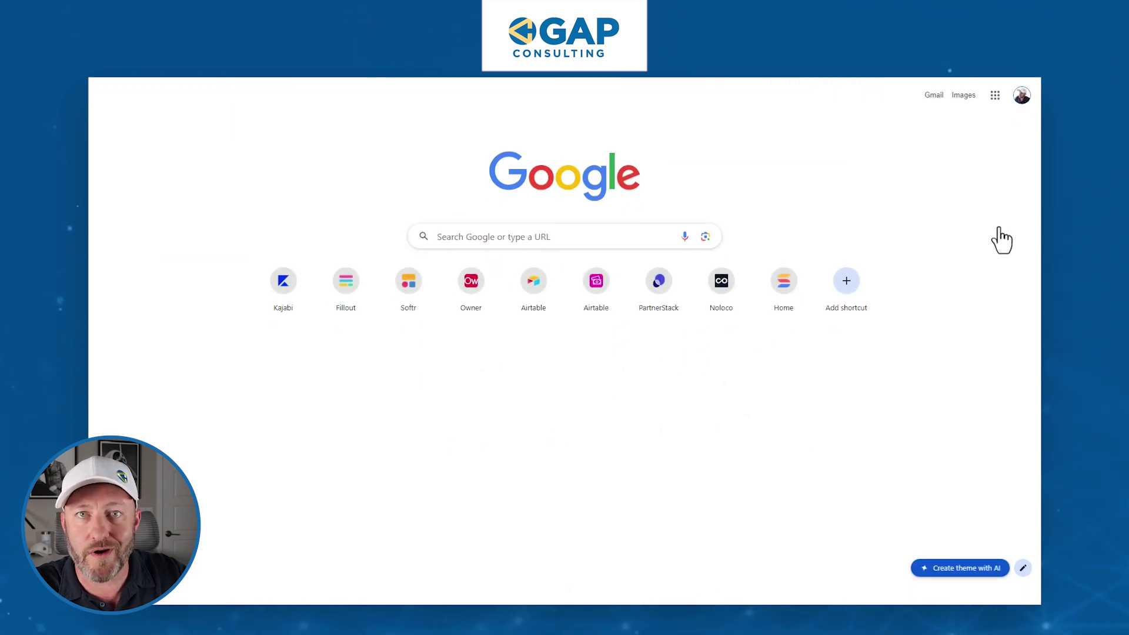
key("Return")
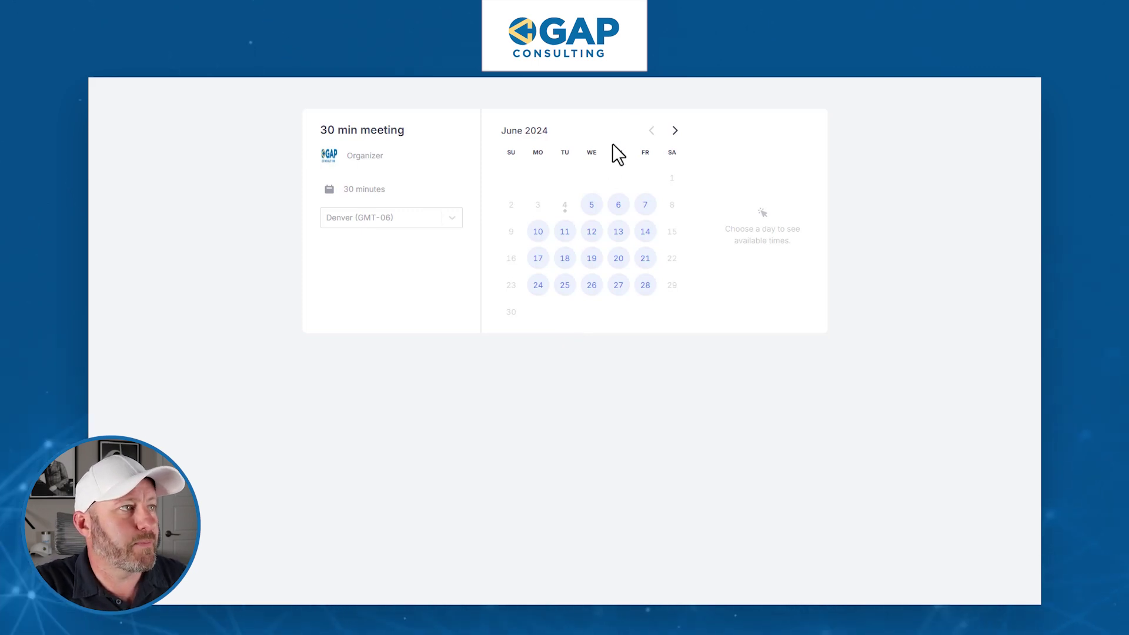
Schedule a test meeting for Wednesday, June 5 at 10:00 AM, filling in the invitee's name and email.
left_click(596, 207)
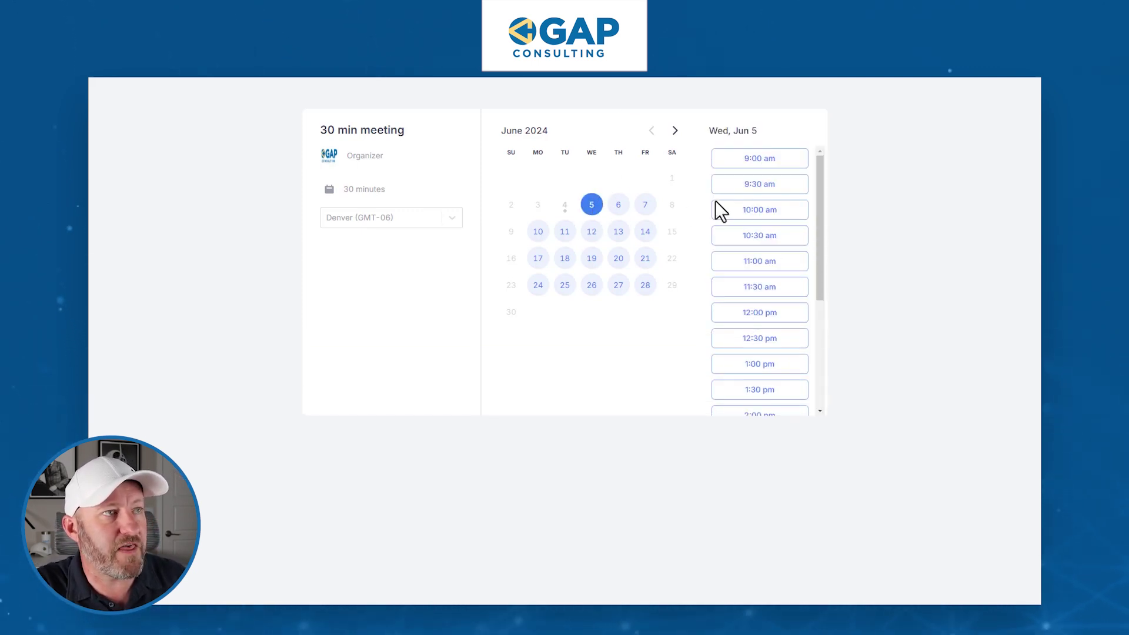
left_click(729, 210)
type("Gareth Test")
key("Tab")
type(";em")
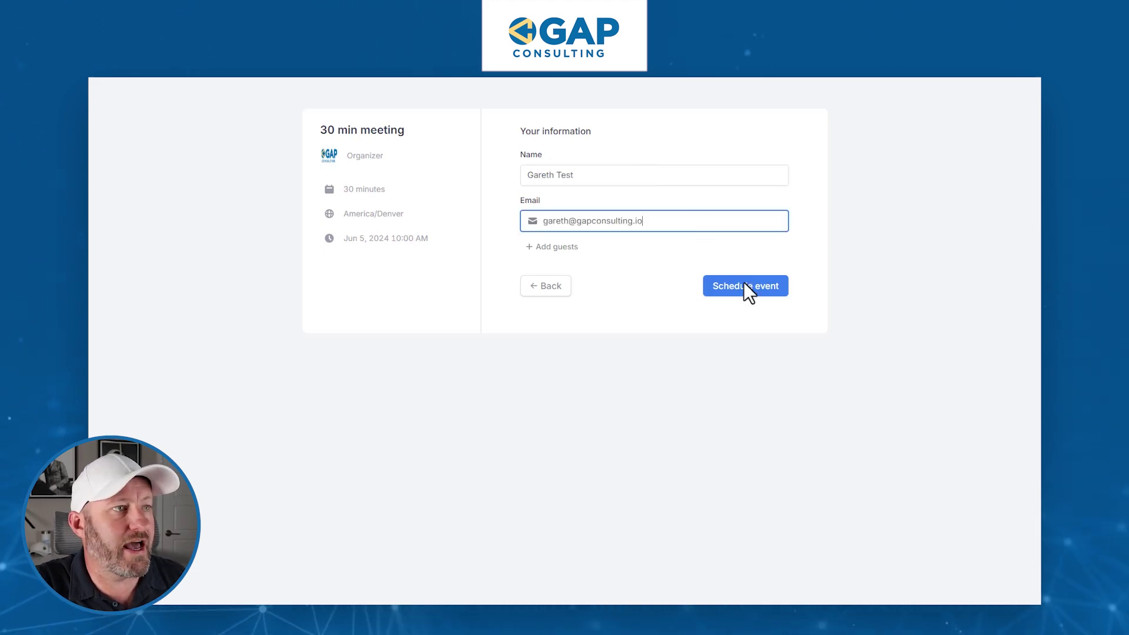
left_click(745, 298)
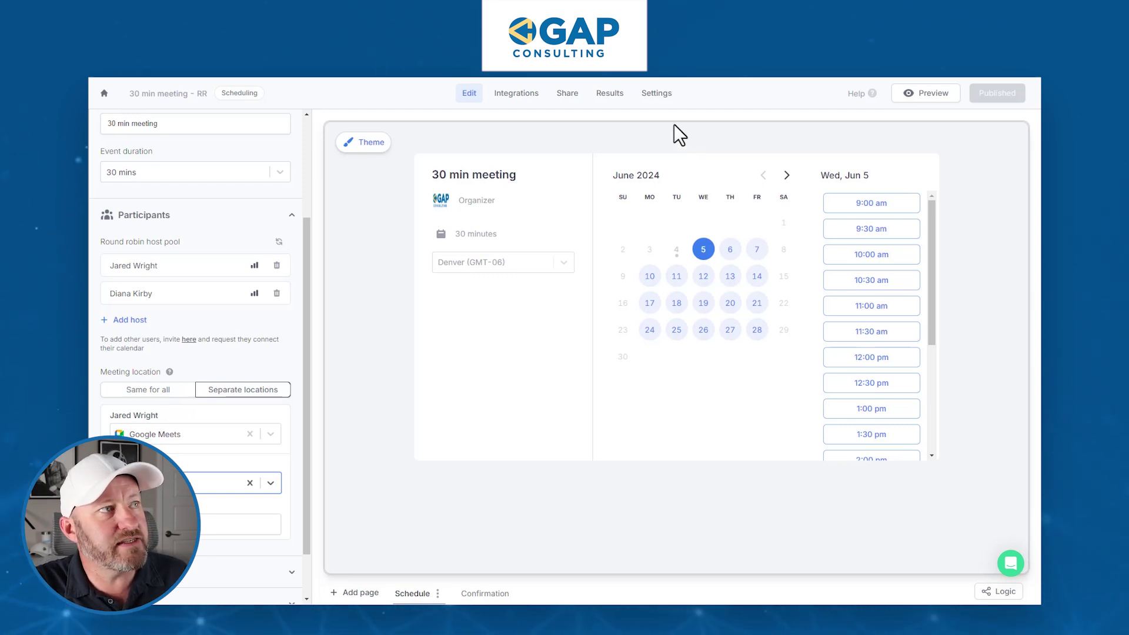
Refresh the form's results and check in the submission's details which host the test booking was assigned to.
left_click(611, 98)
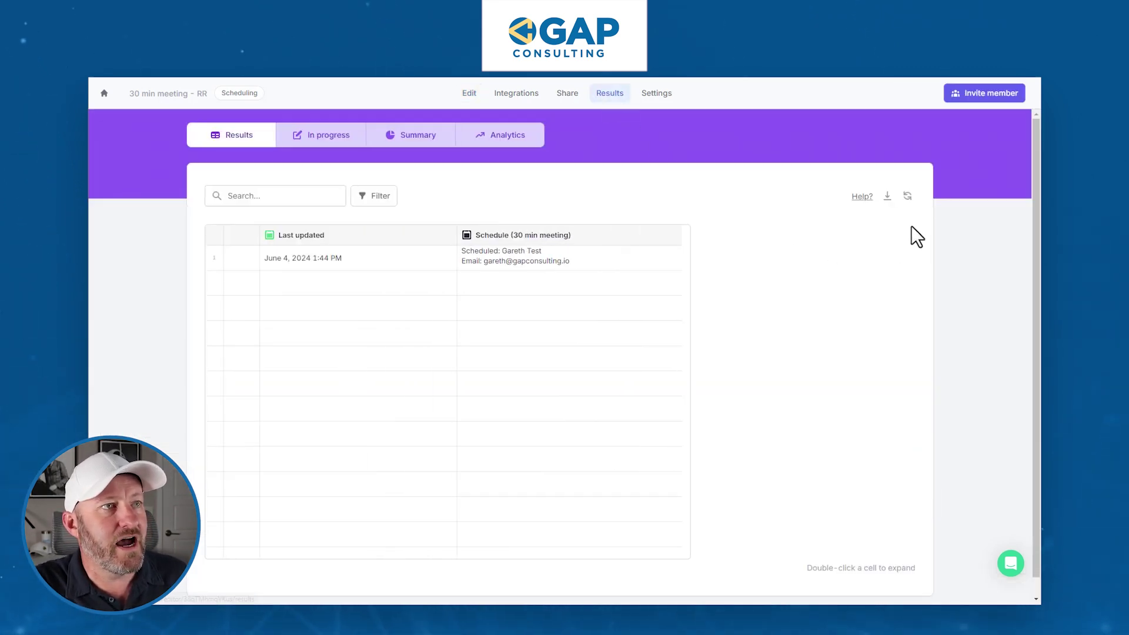
left_click(908, 197)
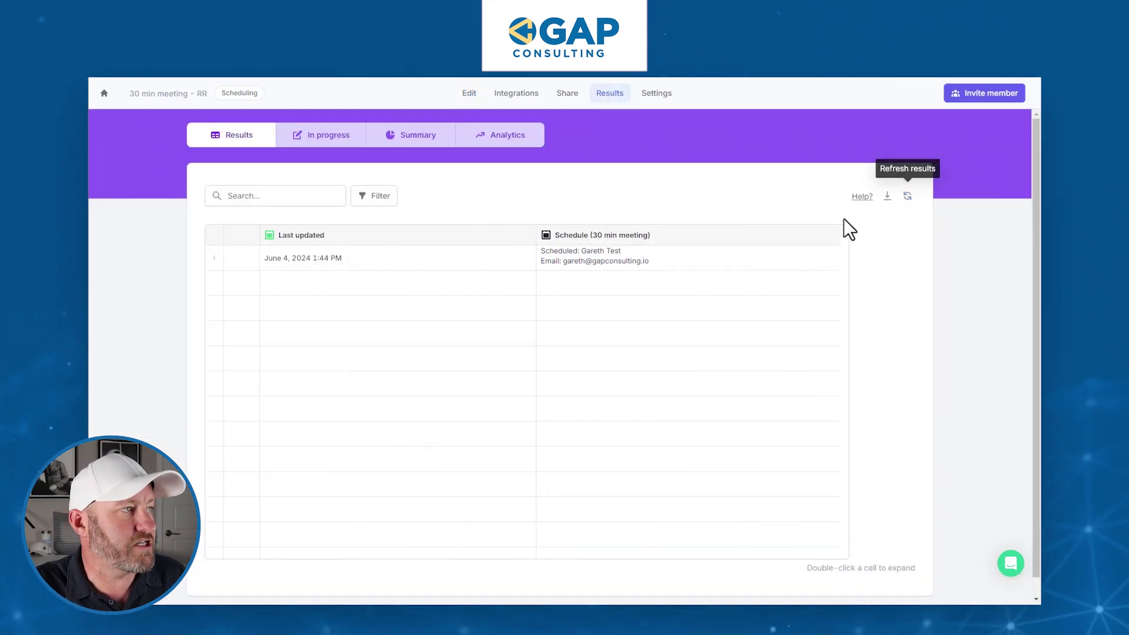
left_click(352, 257)
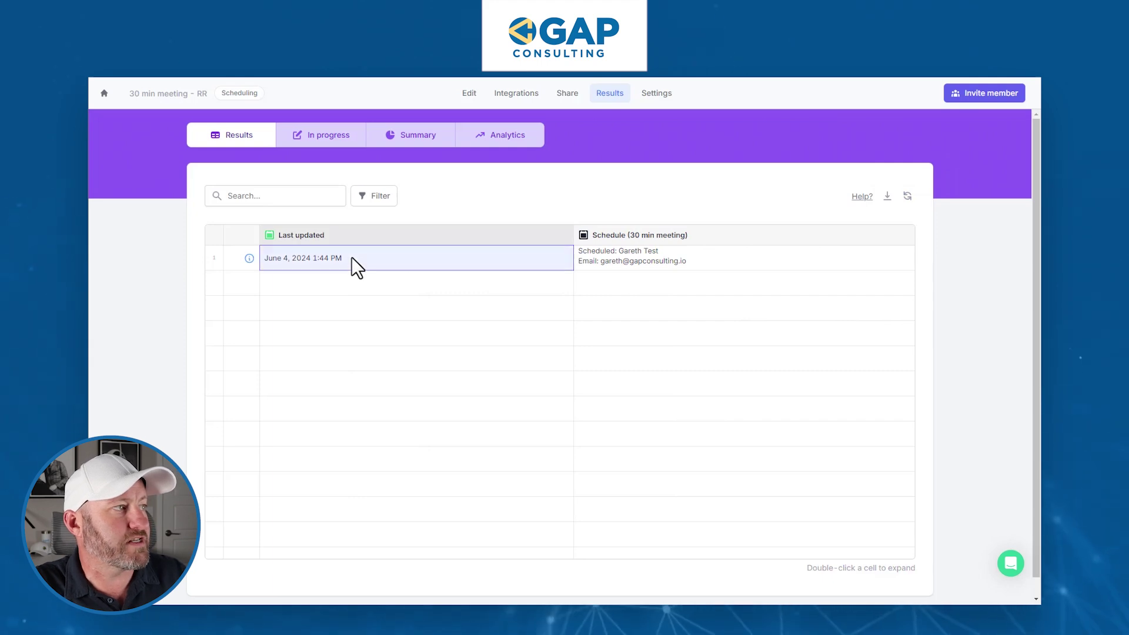
left_click(249, 259)
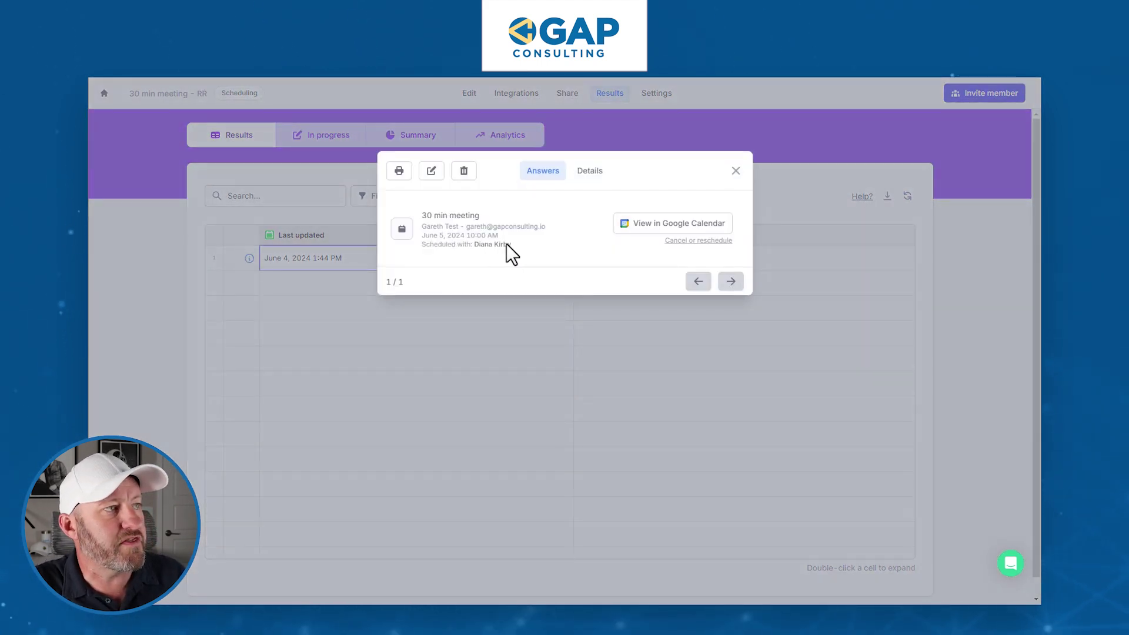
left_click(729, 174)
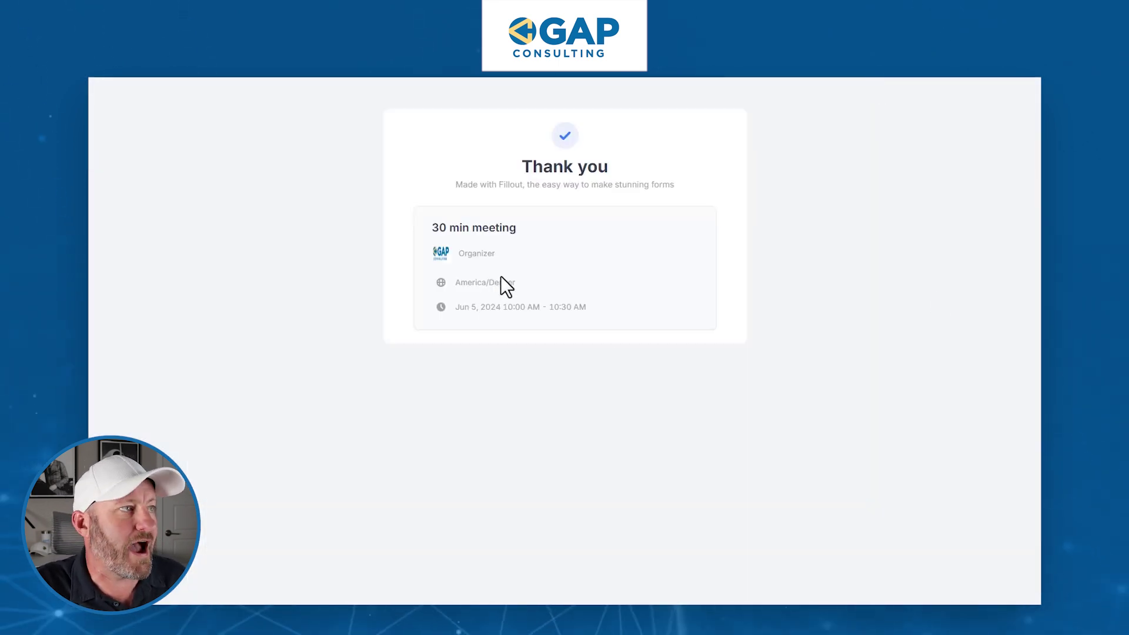
Reload the booking form and schedule a second test meeting for June 5 at 10:00 AM with the invitee's name and email.
left_click(143, 80)
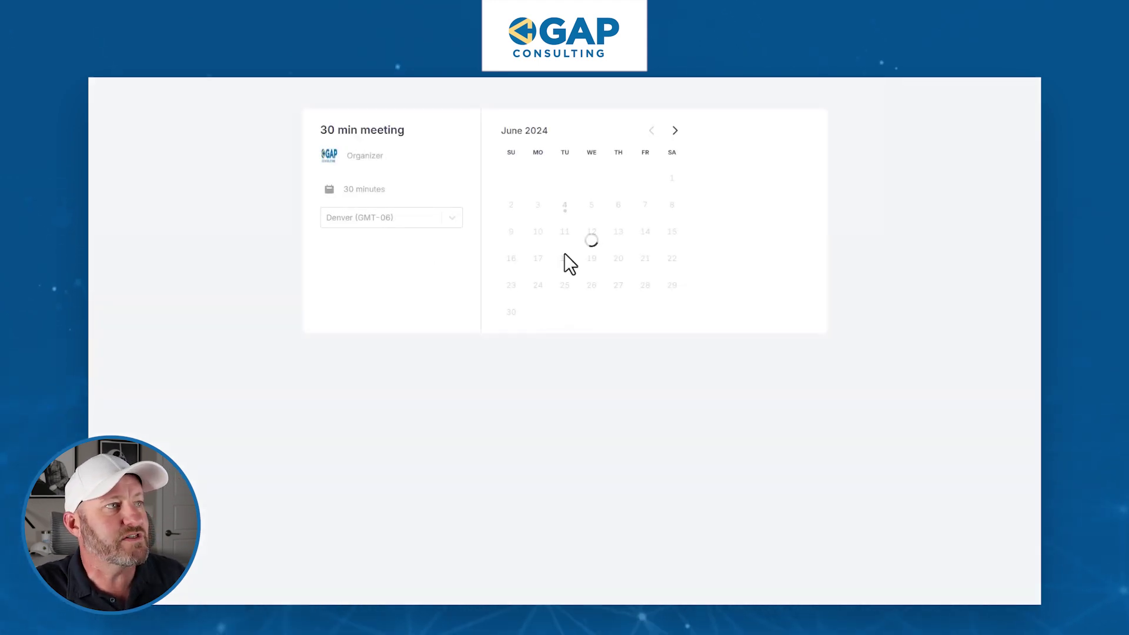
left_click(591, 205)
left_click(744, 212)
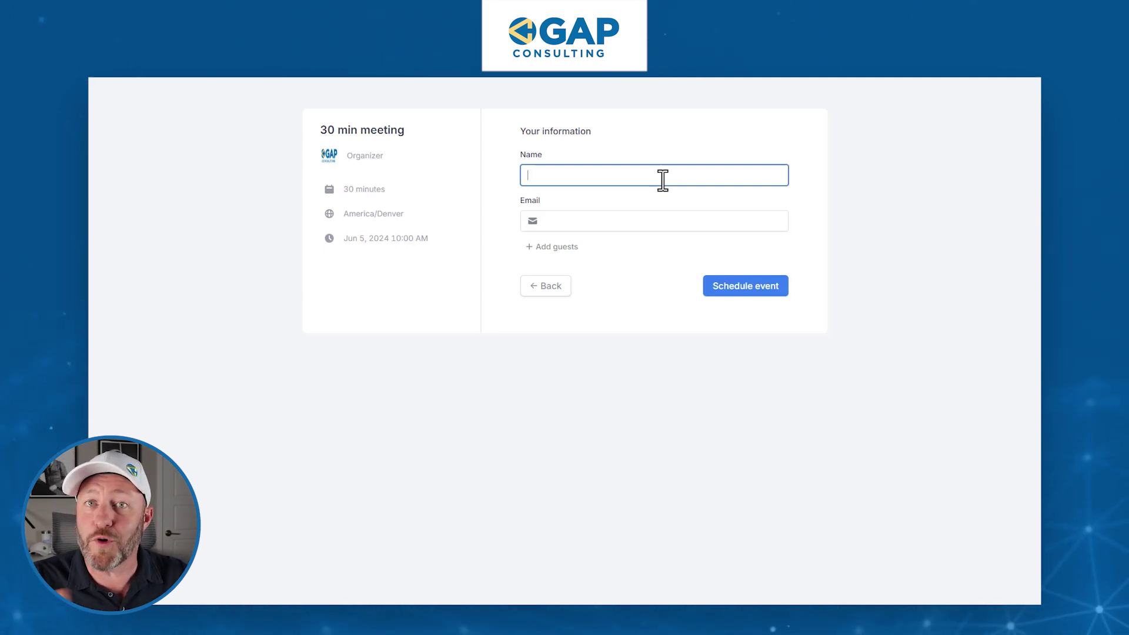
type("Gareth ")
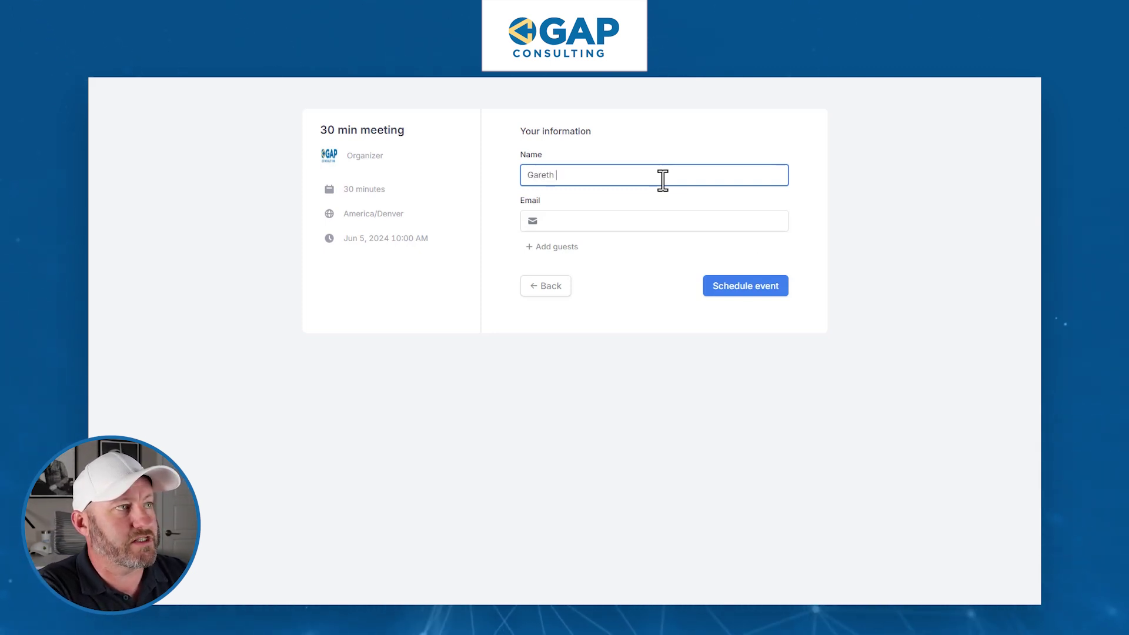
type("Test")
key("Tab")
type("em")
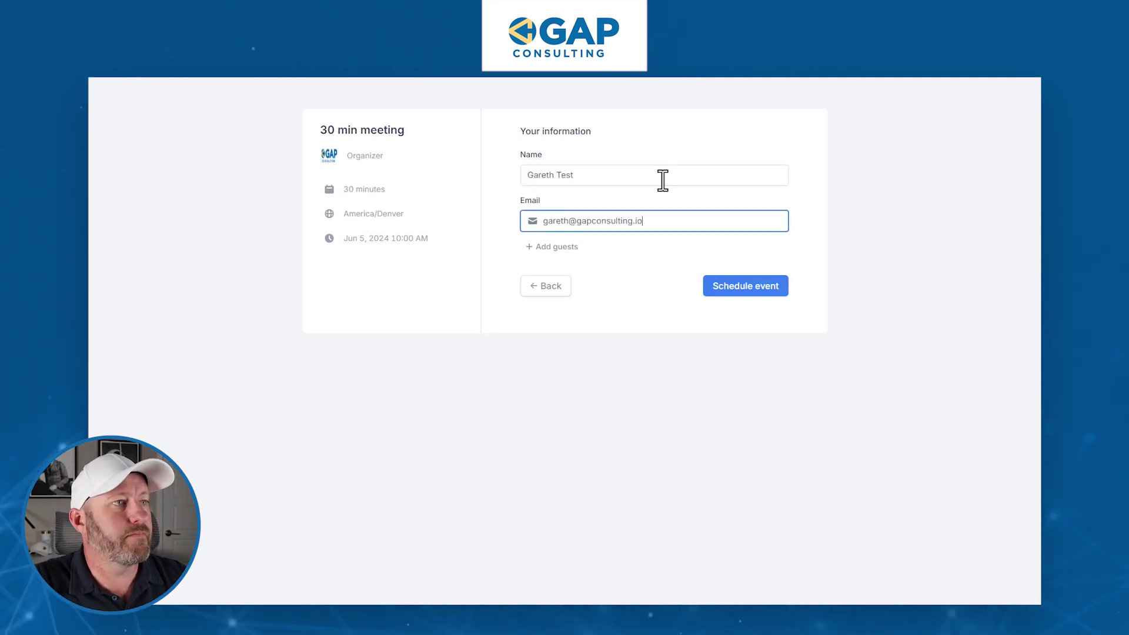
left_click(749, 285)
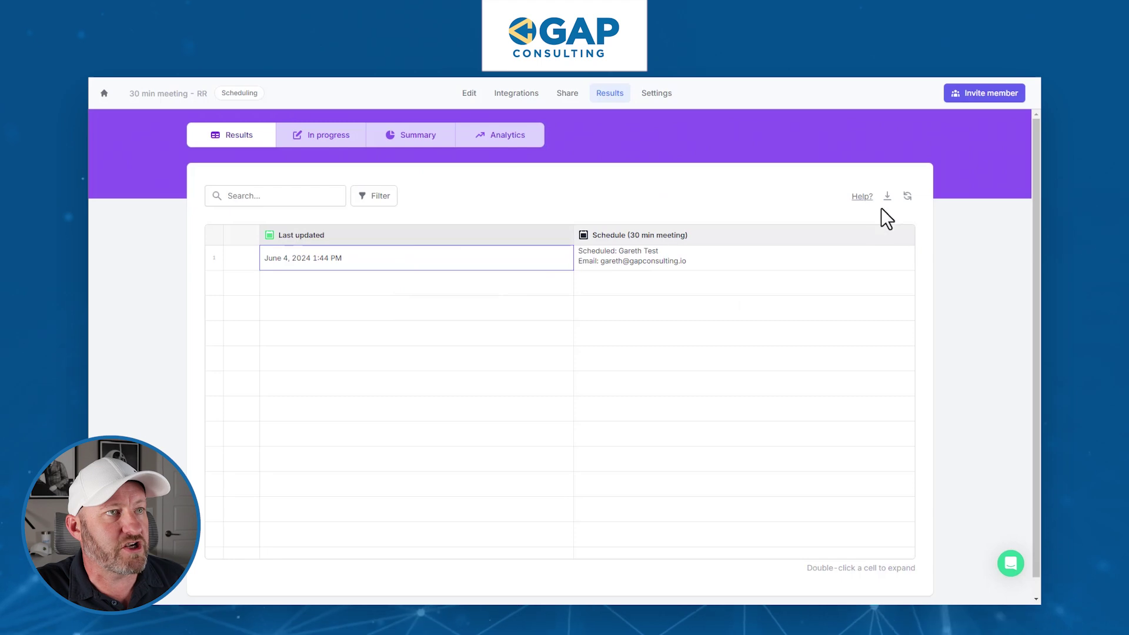
Refresh the form's results and open the newest submission's details to check which host the second test booking was assigned to.
left_click(907, 196)
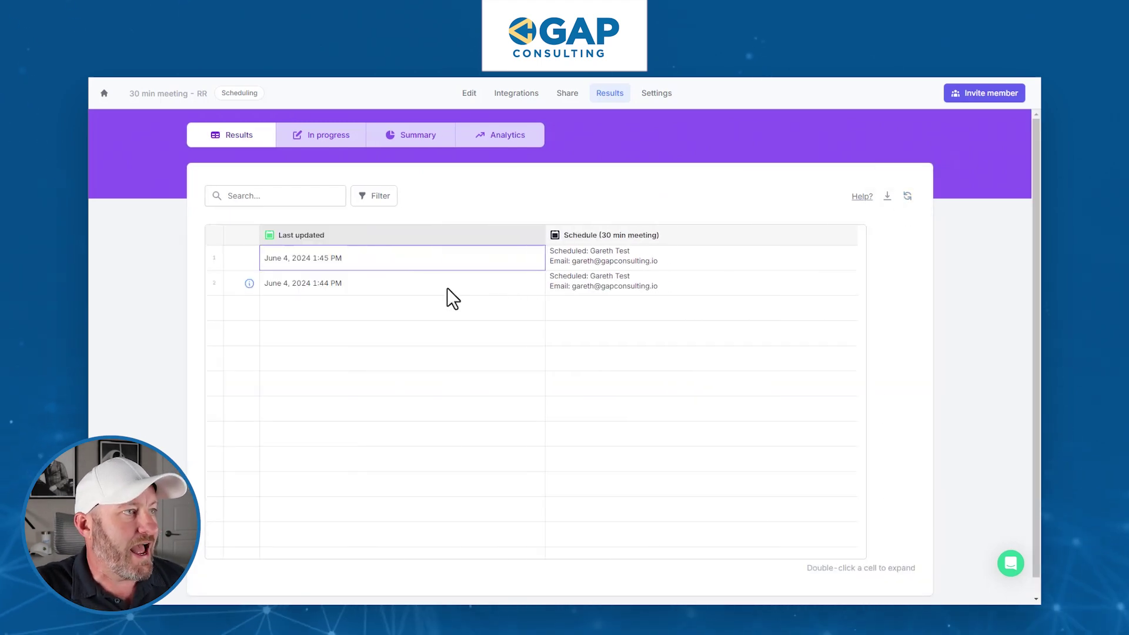
left_click(249, 259)
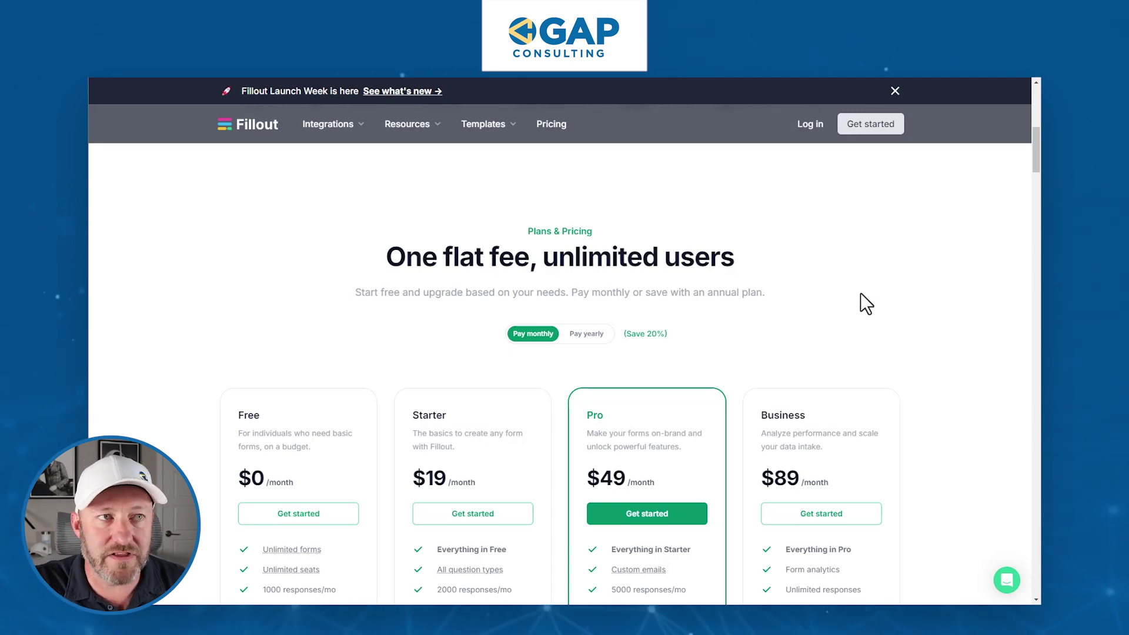
Review Fillout's pricing plans, examining the Free plan's seats and the Fillout Scheduling entry in the feature comparison.
scroll(860, 293, "down", 2)
scroll(859, 292, "down", 2)
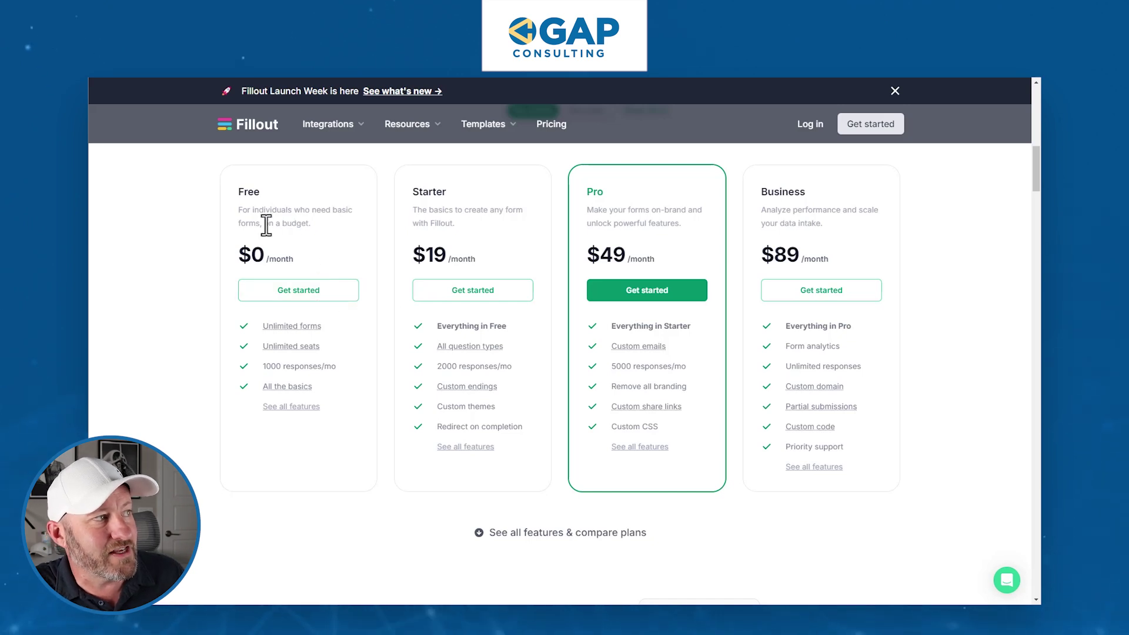
left_click(276, 194)
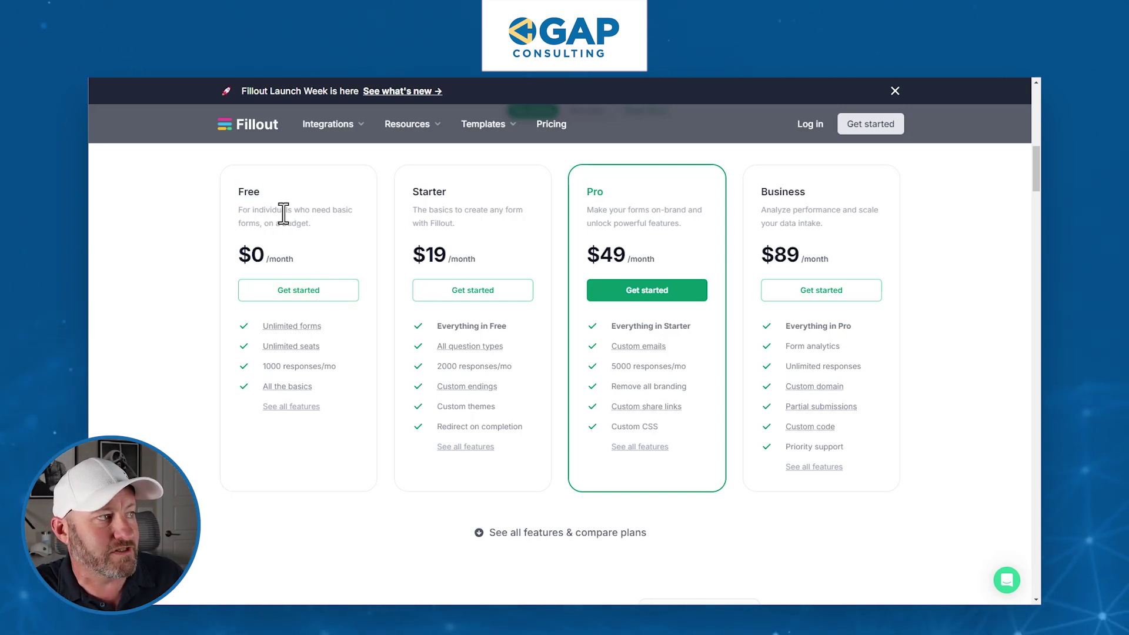
mouse_move(310, 347)
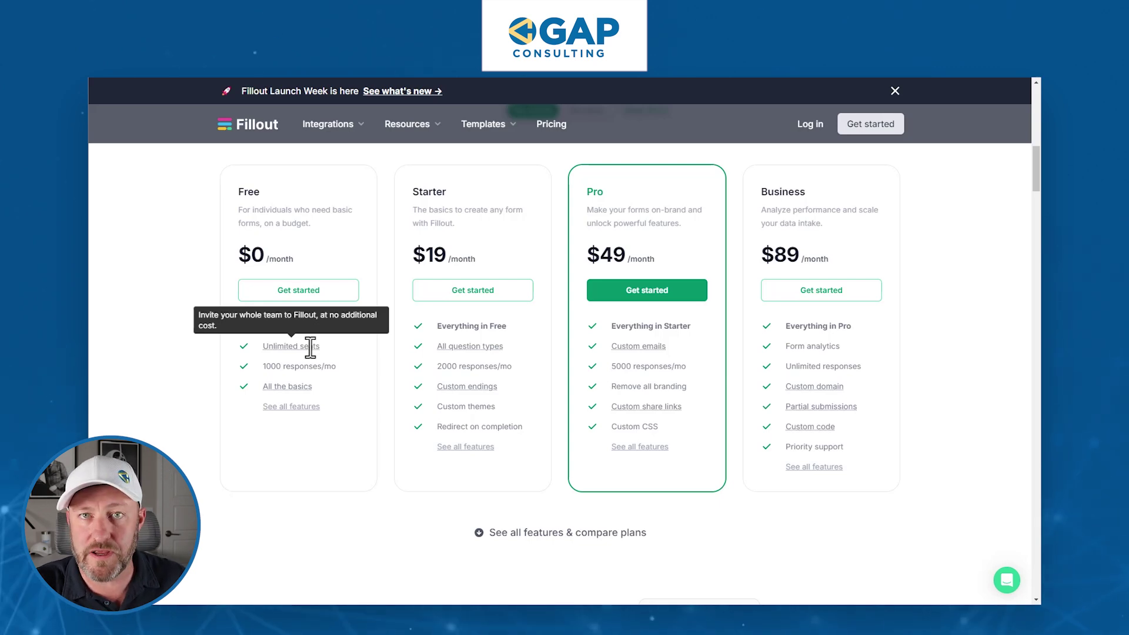
scroll(386, 365, "down", 8)
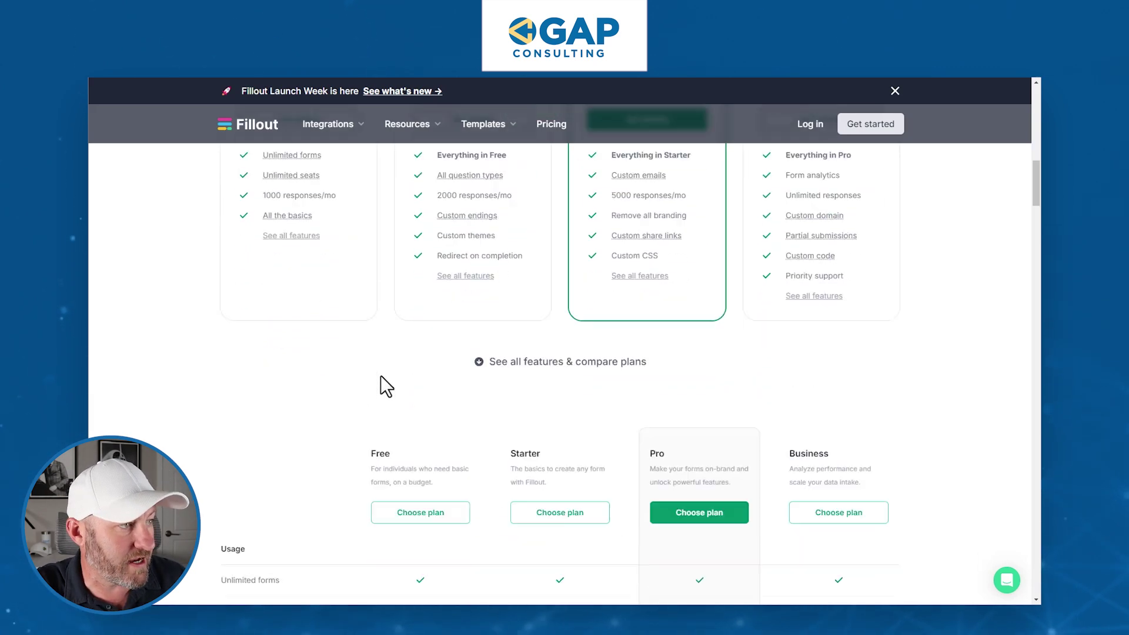
scroll(381, 376, "down", 1)
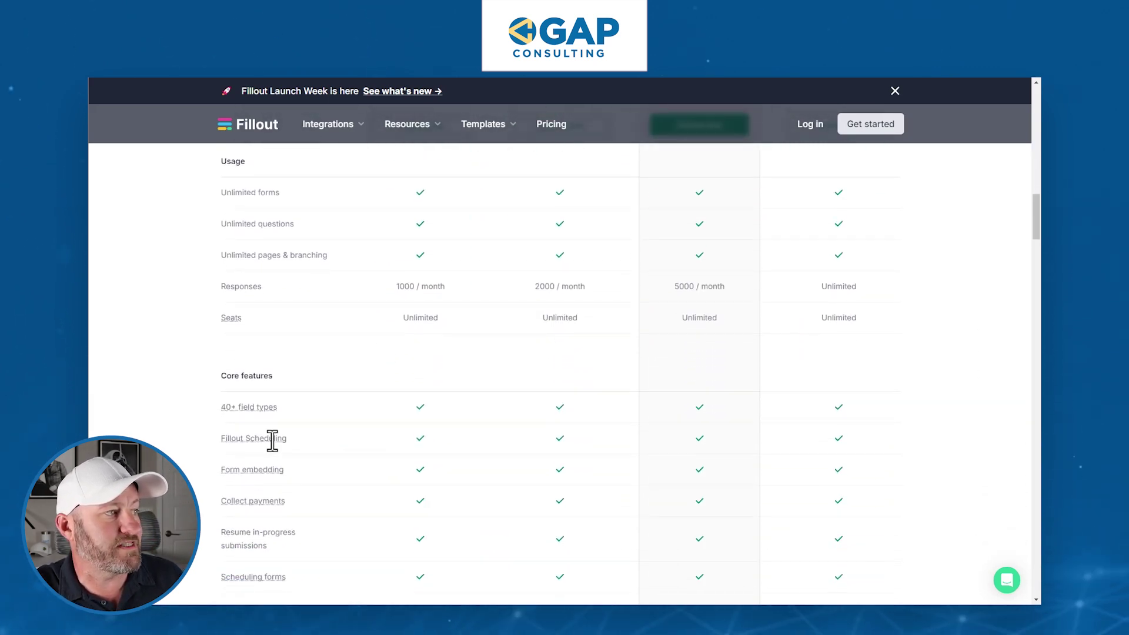
mouse_move(271, 439)
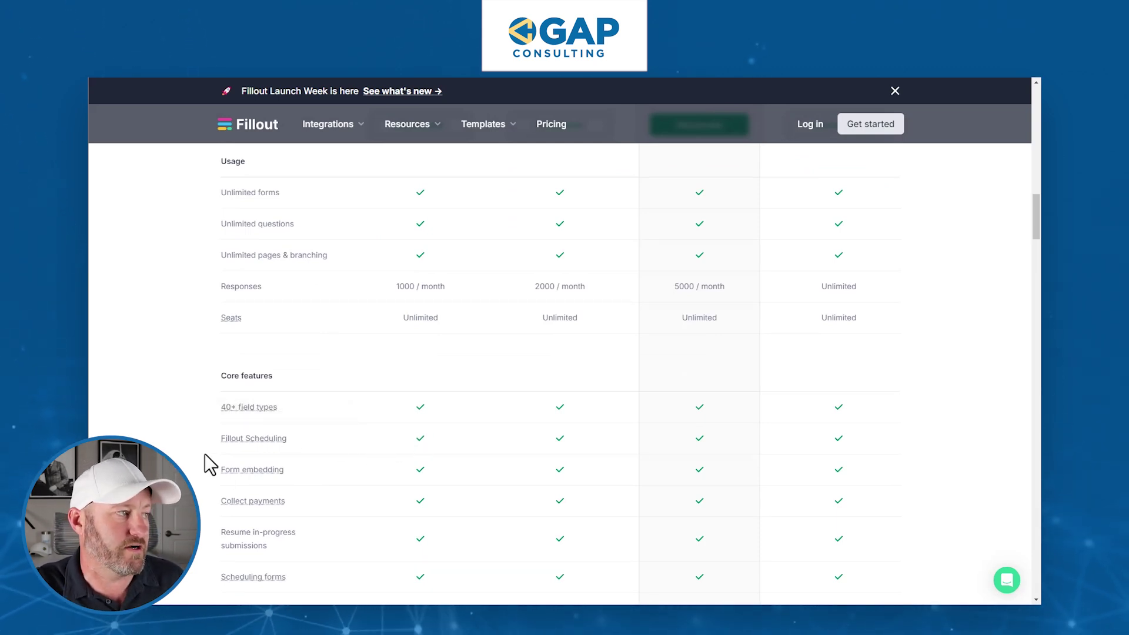
mouse_move(225, 441)
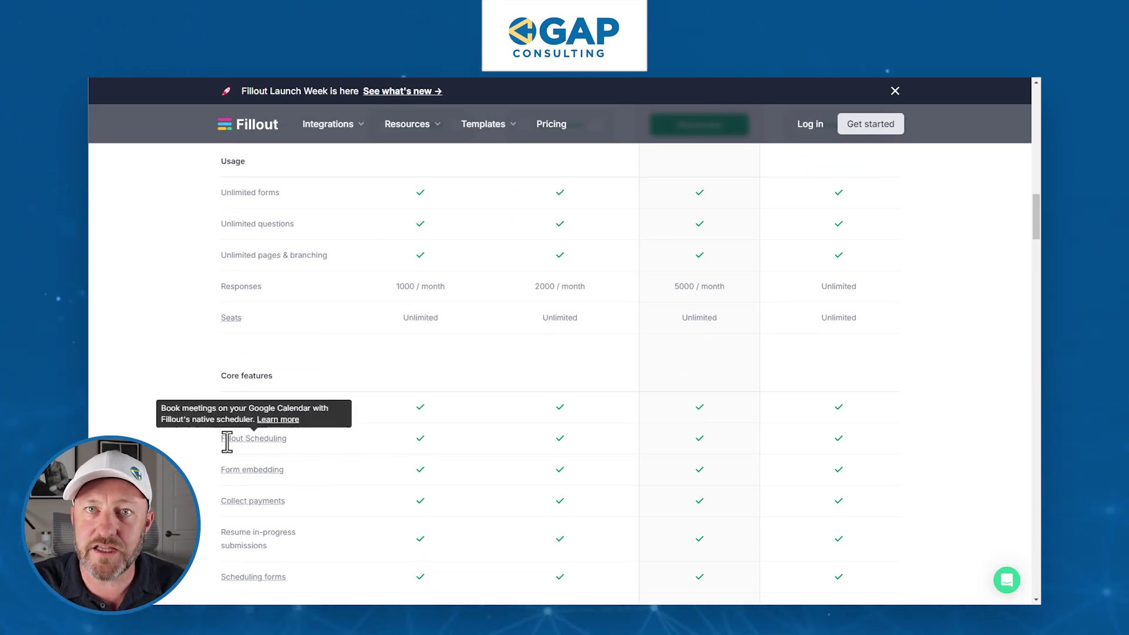